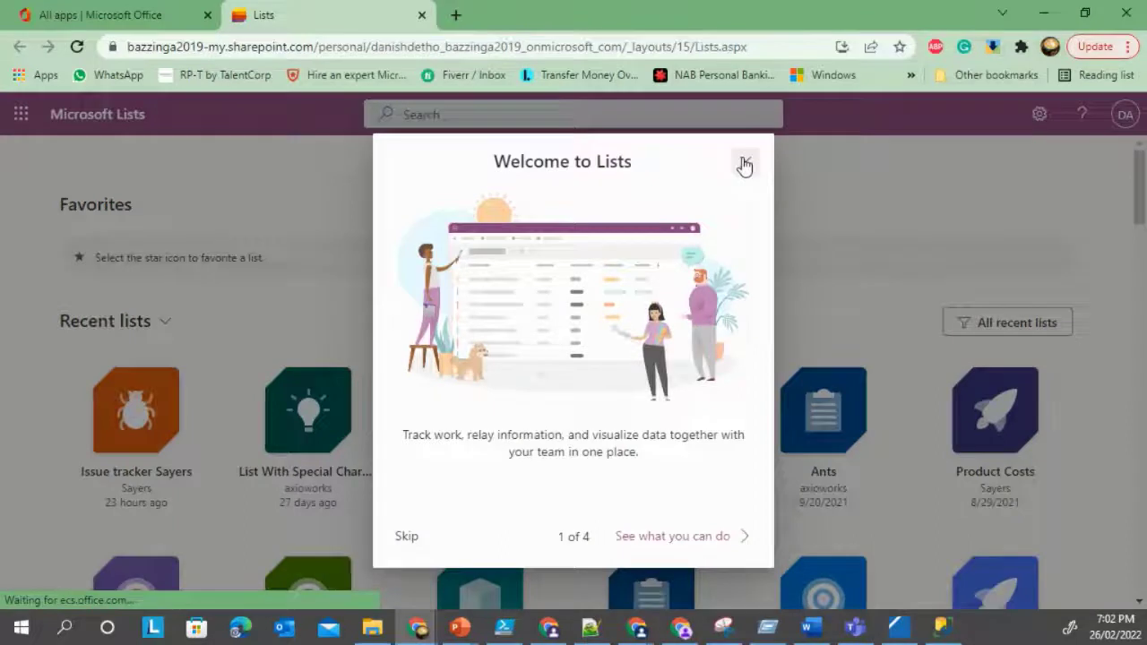
Step: Dismiss the Welcome to Lists introduction and look over the recent lists
{"action": "left_click", "coordinate": [744, 166]}
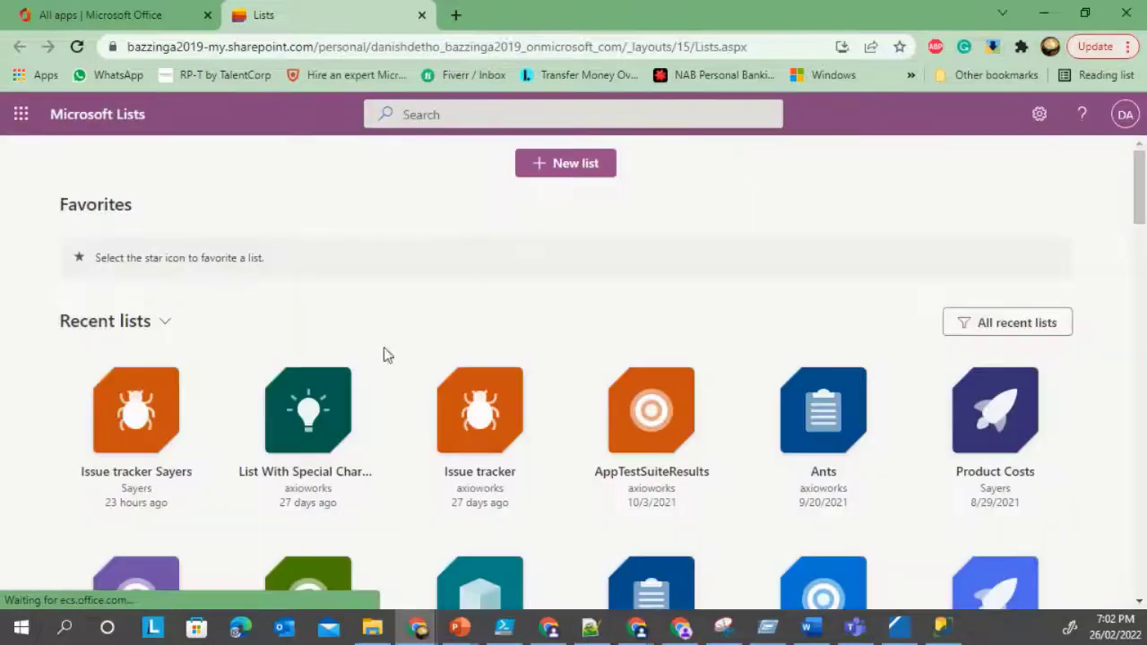
{"action": "scroll", "coordinate": [722, 335], "scroll_direction": "down", "scroll_amount": 2}
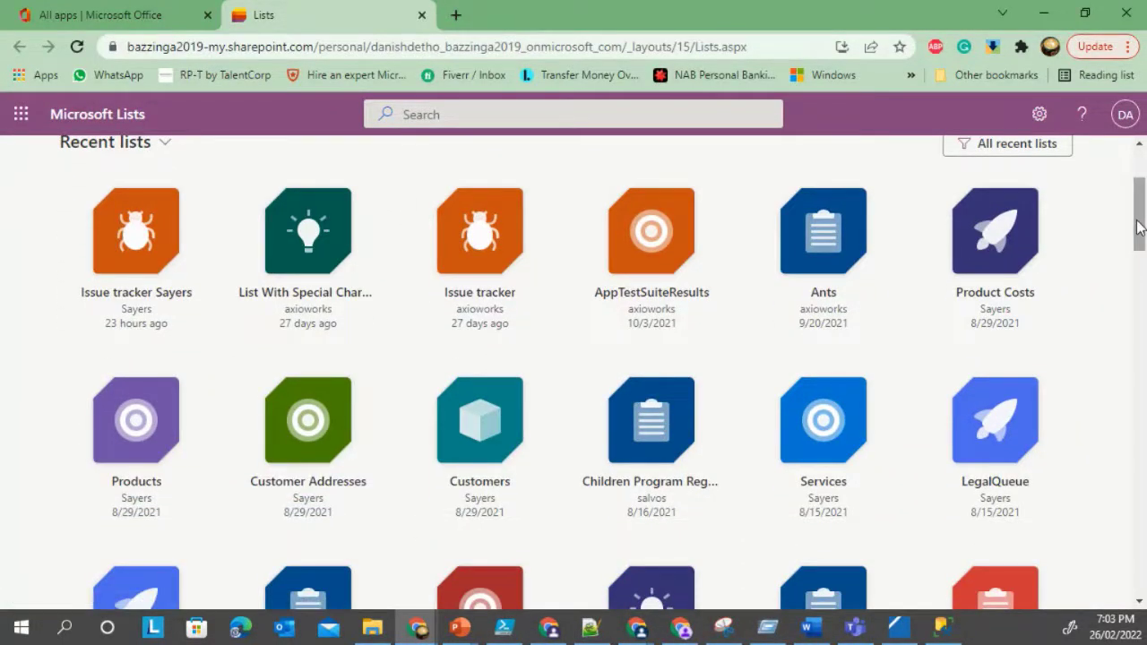
{"action": "left_click_drag", "start_coordinate": [1138, 227], "coordinate": [1138, 198]}
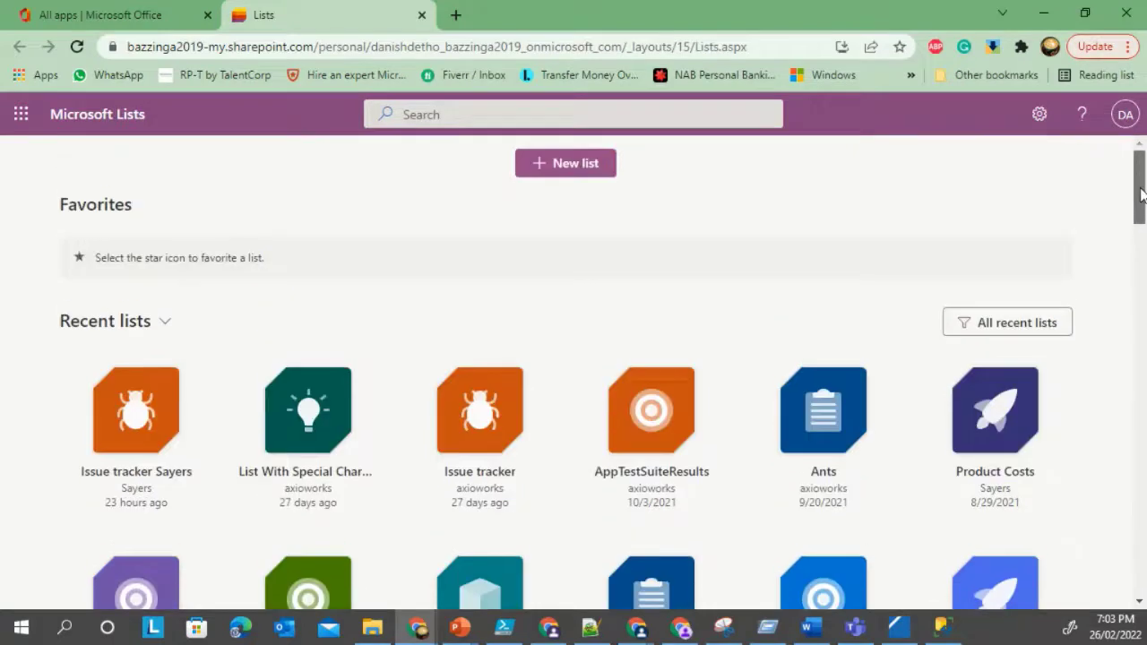
Step: Start a new list from the Asset manager template after previewing its sample rows
{"action": "left_click", "coordinate": [571, 169]}
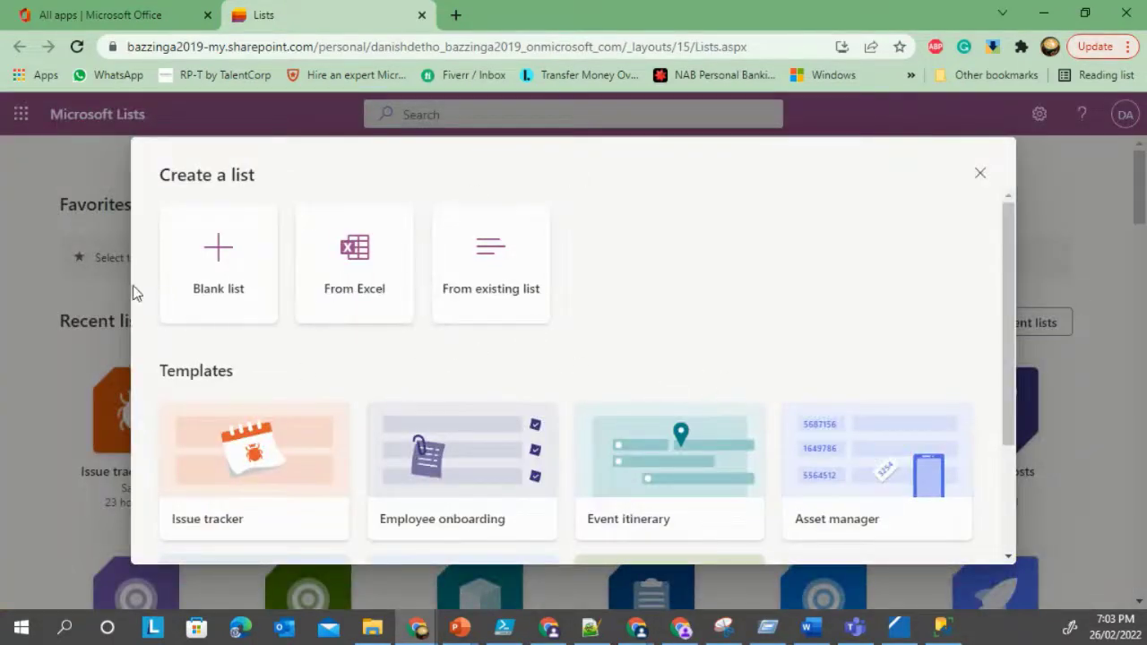
{"action": "left_click_drag", "start_coordinate": [1010, 298], "coordinate": [1007, 313]}
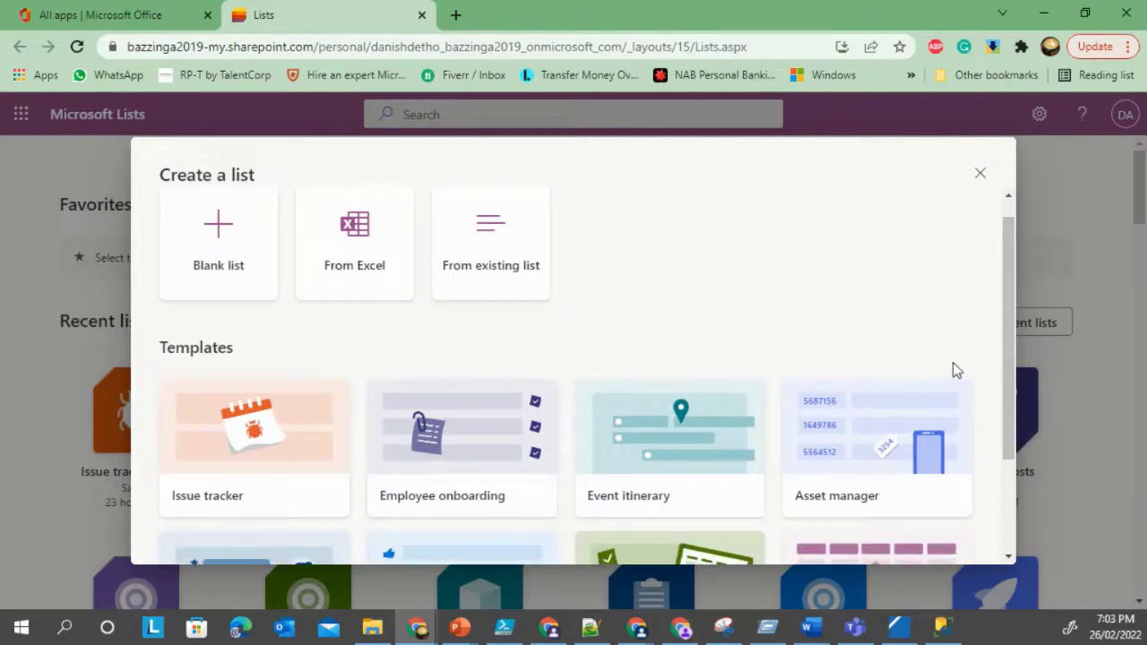
{"action": "left_click_drag", "start_coordinate": [1006, 330], "coordinate": [863, 371]}
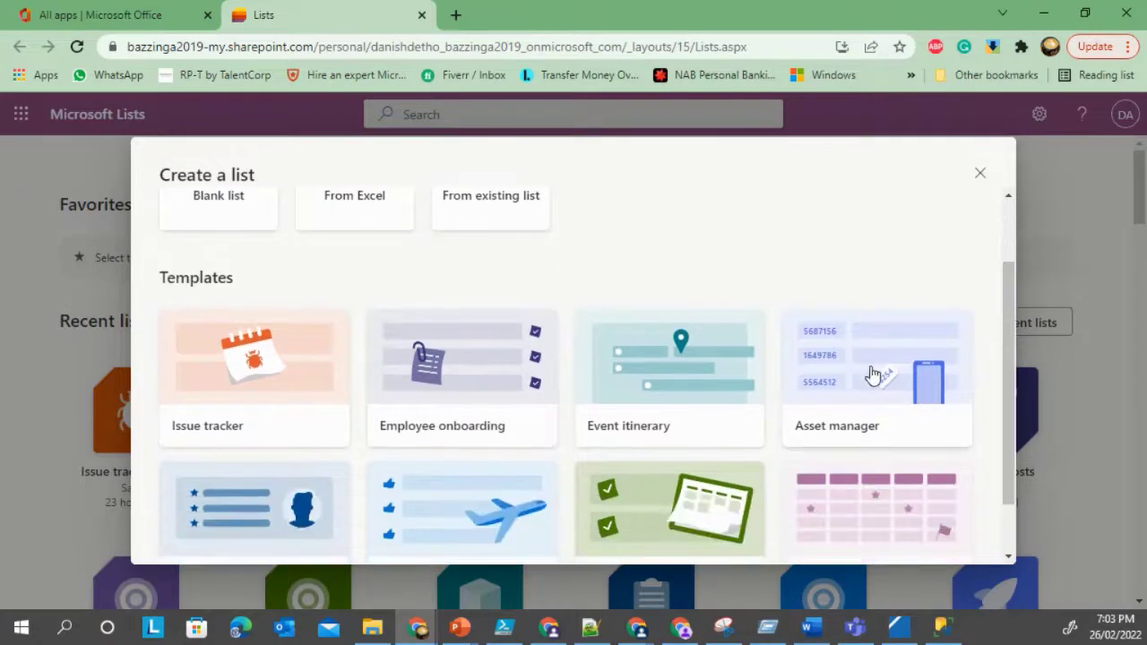
{"action": "left_click", "coordinate": [865, 361]}
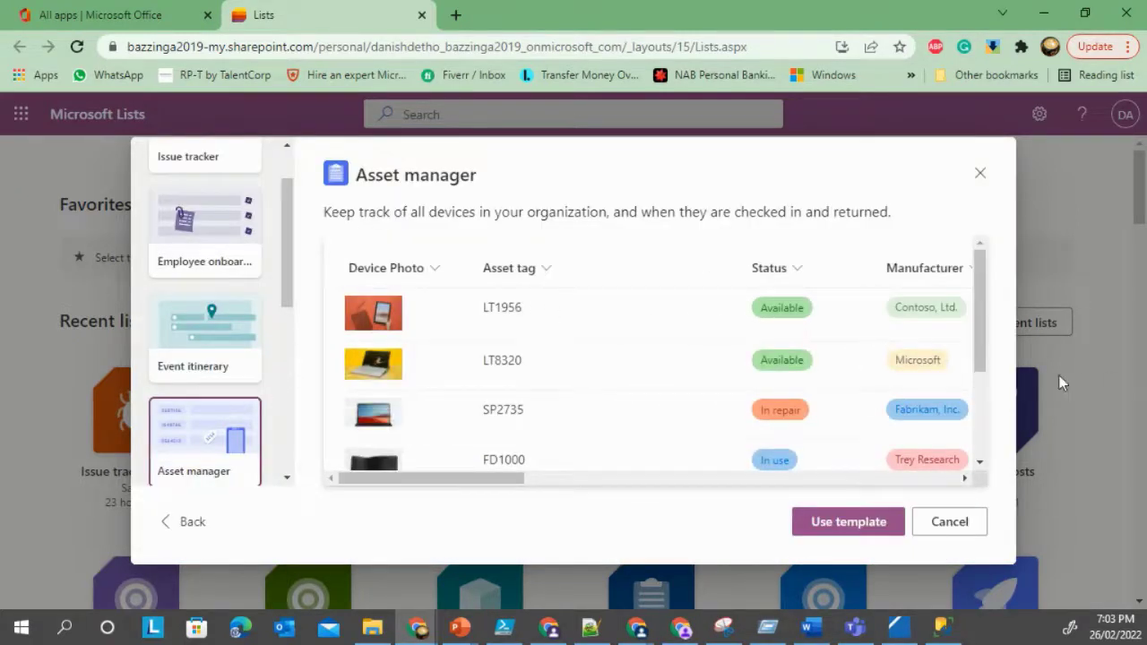
{"action": "scroll", "coordinate": [983, 346], "scroll_direction": "down", "scroll_amount": 1}
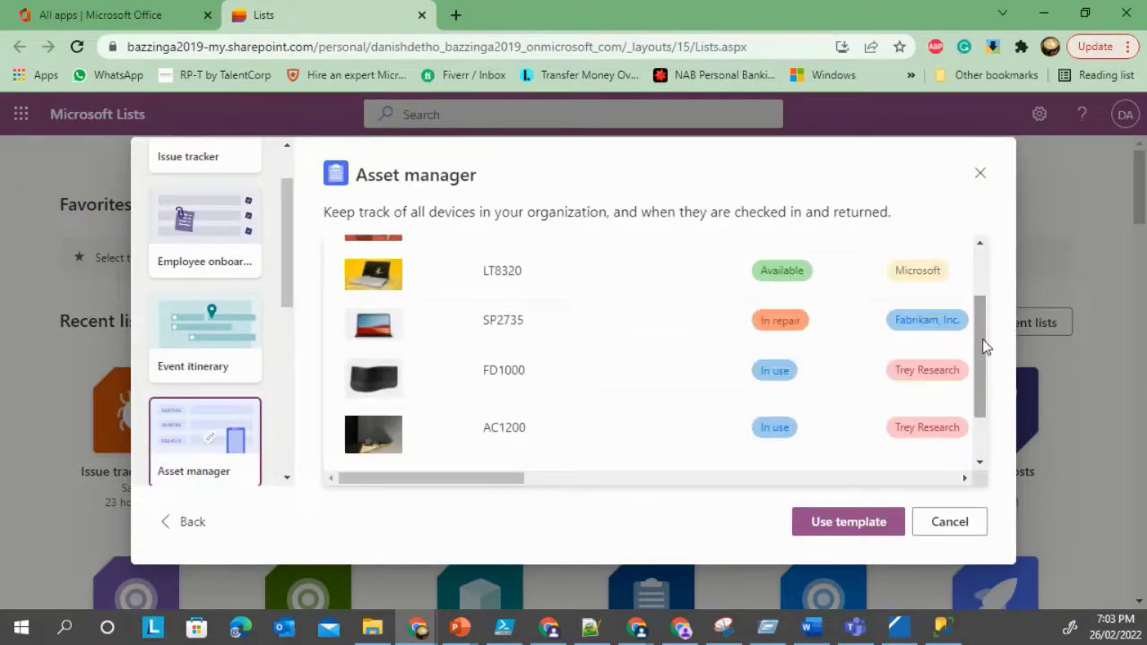
{"action": "left_click", "coordinate": [842, 522]}
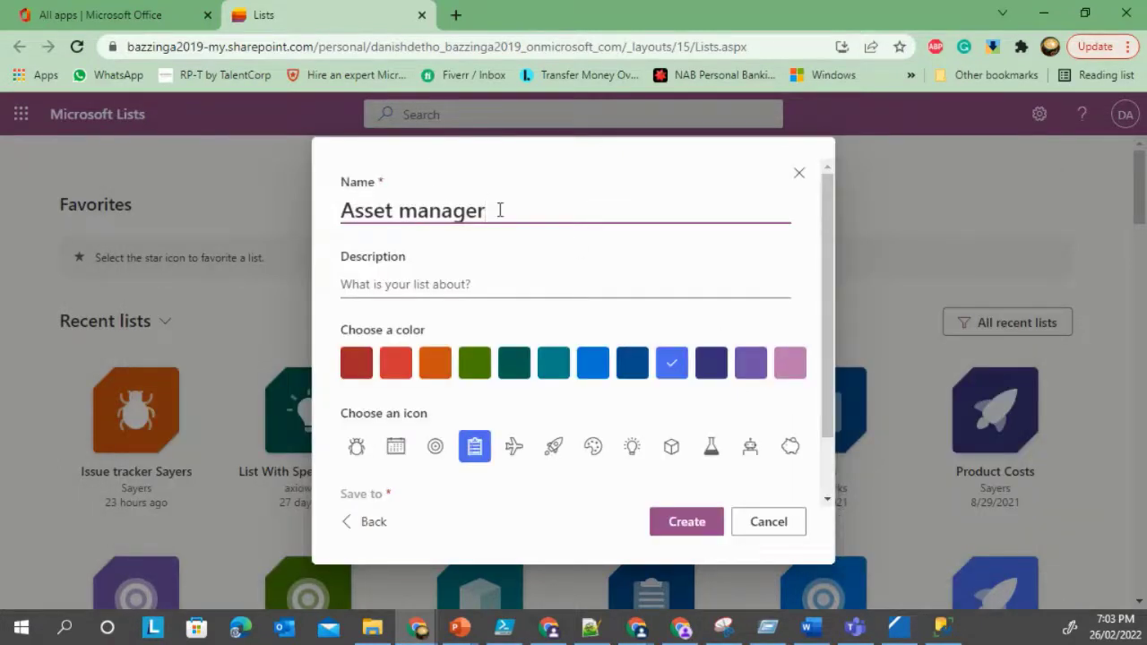
Step: Name the list "Asset manager Demo", describe it as "sqlist manager export" and give it the rocket icon
{"action": "type", "text": "Demo"}
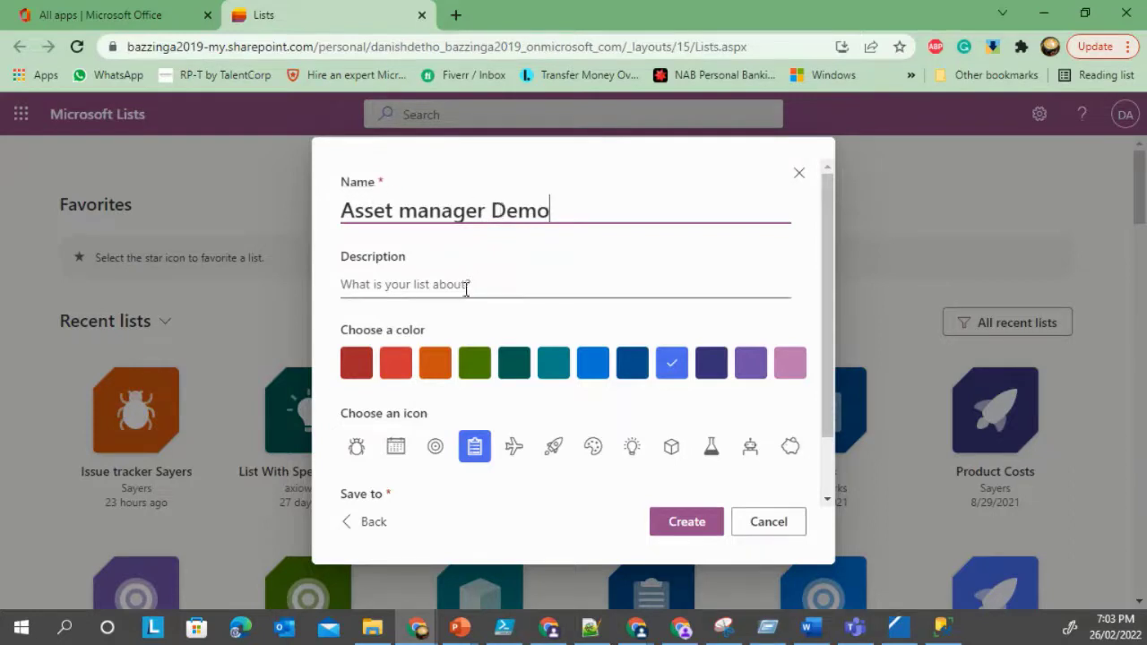
{"action": "left_click", "coordinate": [435, 285]}
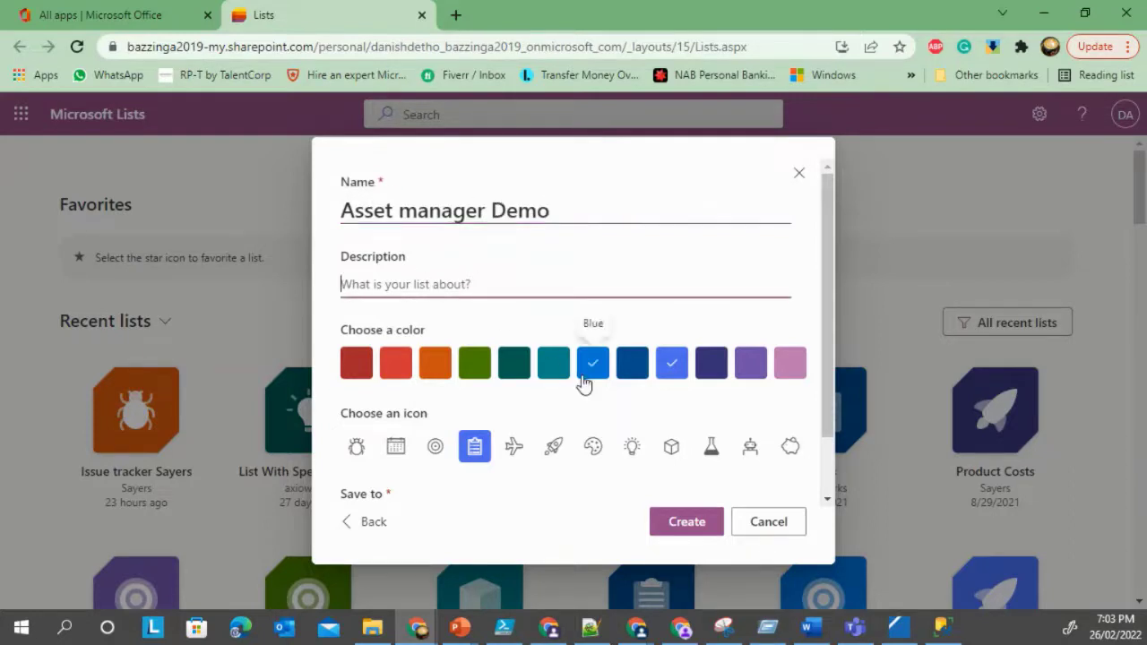
{"action": "type", "text": "sqlist "}
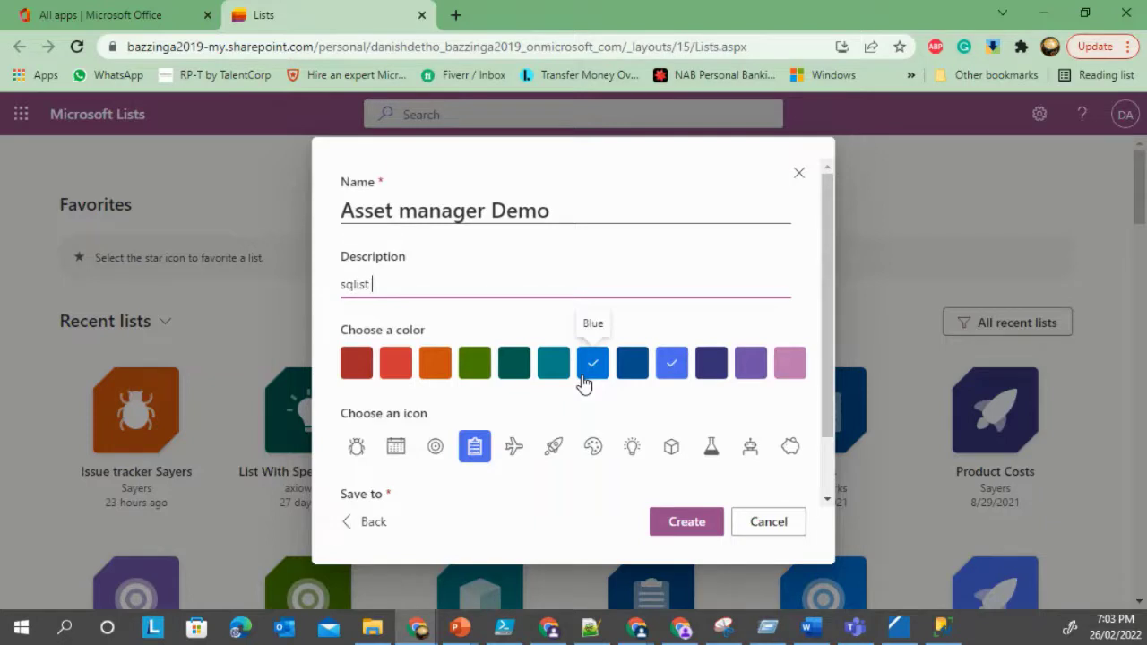
{"action": "type", "text": "manager export"}
{"action": "scroll", "coordinate": [655, 375], "scroll_direction": "down", "scroll_amount": 1}
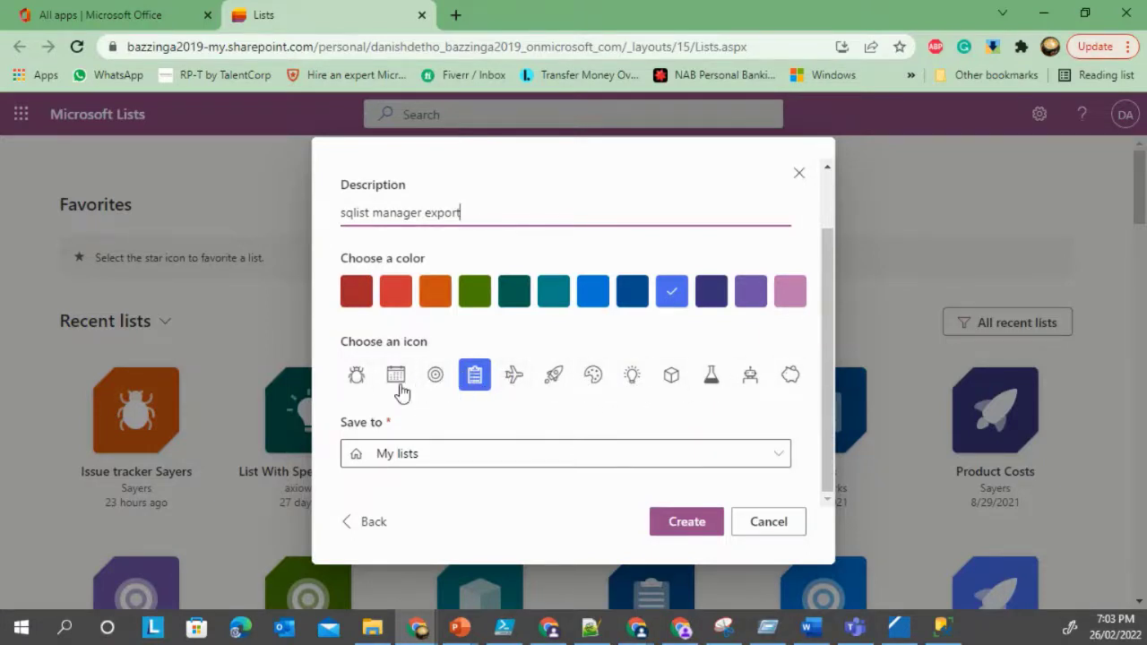
{"action": "left_click", "coordinate": [553, 377]}
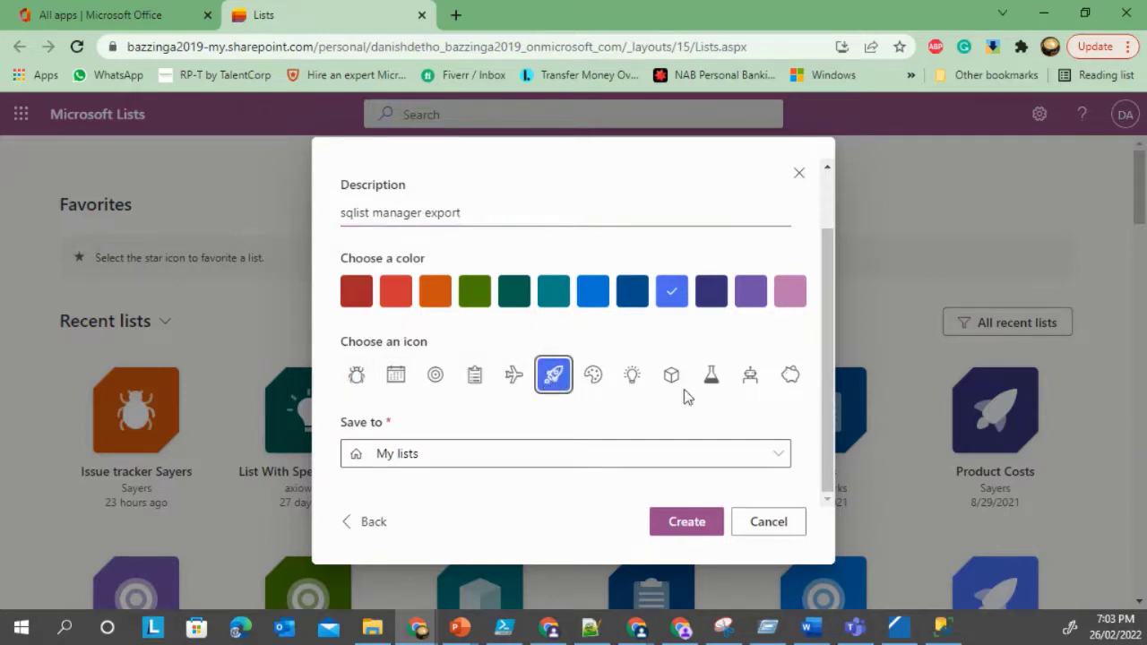
Step: Set the list to save to the axioworks site and create it
{"action": "left_click", "coordinate": [725, 464]}
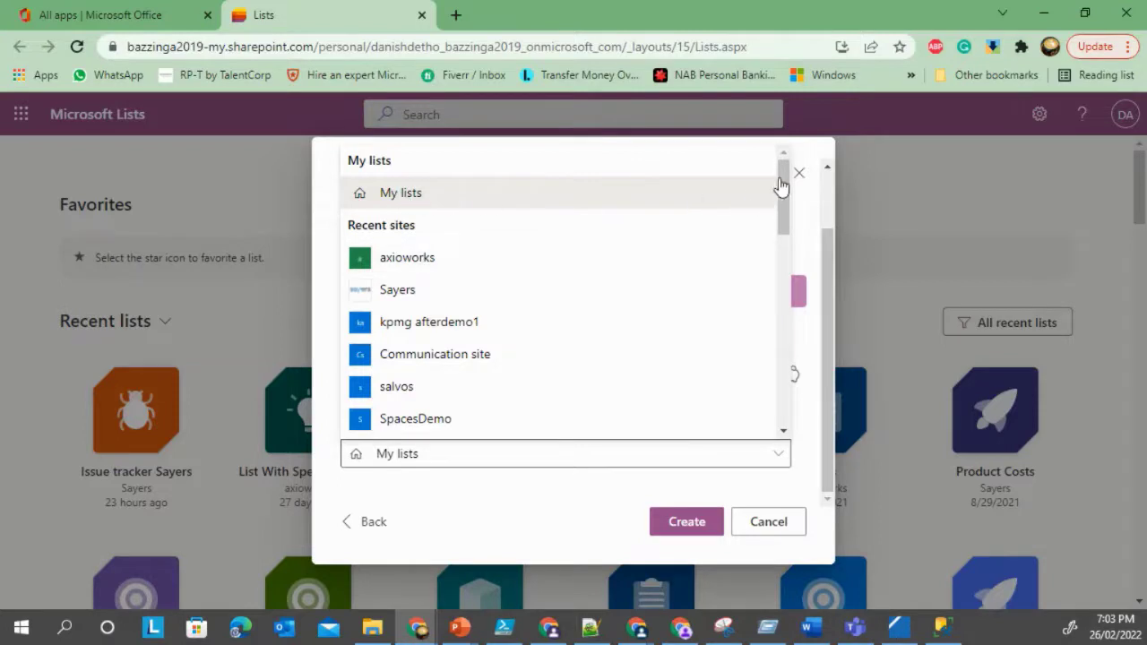
{"action": "mouse_move", "coordinate": [784, 172]}
{"action": "left_mouse_down"}
{"action": "mouse_move", "coordinate": [779, 355]}
{"action": "mouse_move", "coordinate": [782, 152]}
{"action": "left_mouse_up"}
{"action": "left_click", "coordinate": [472, 259]}
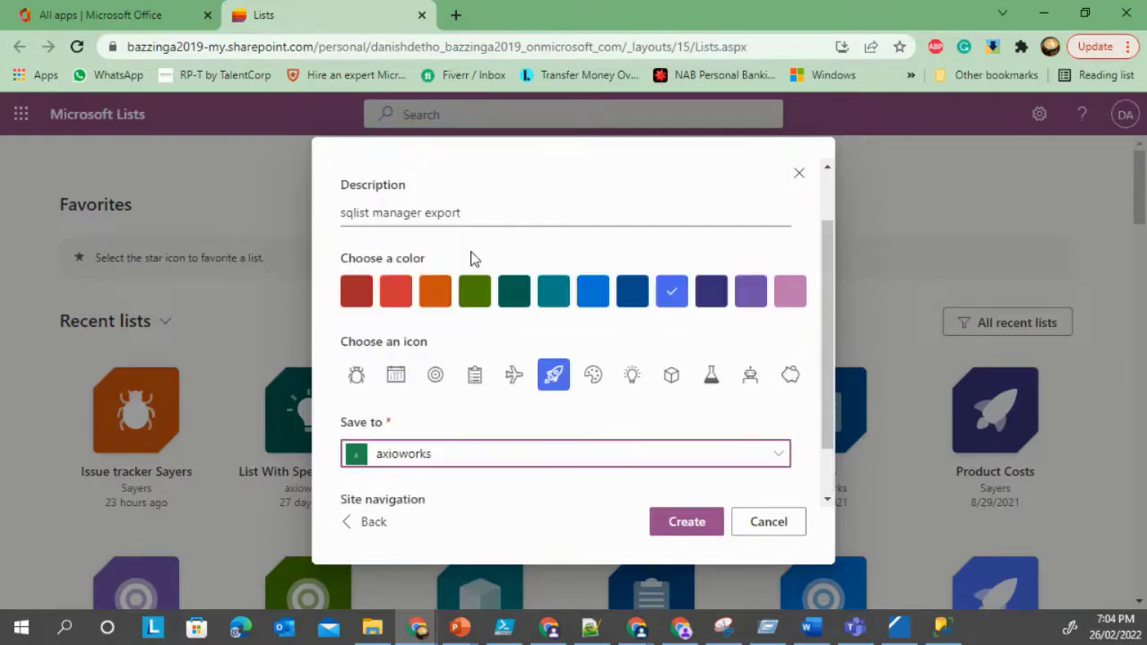
{"action": "left_click_drag", "start_coordinate": [831, 266], "coordinate": [831, 298]}
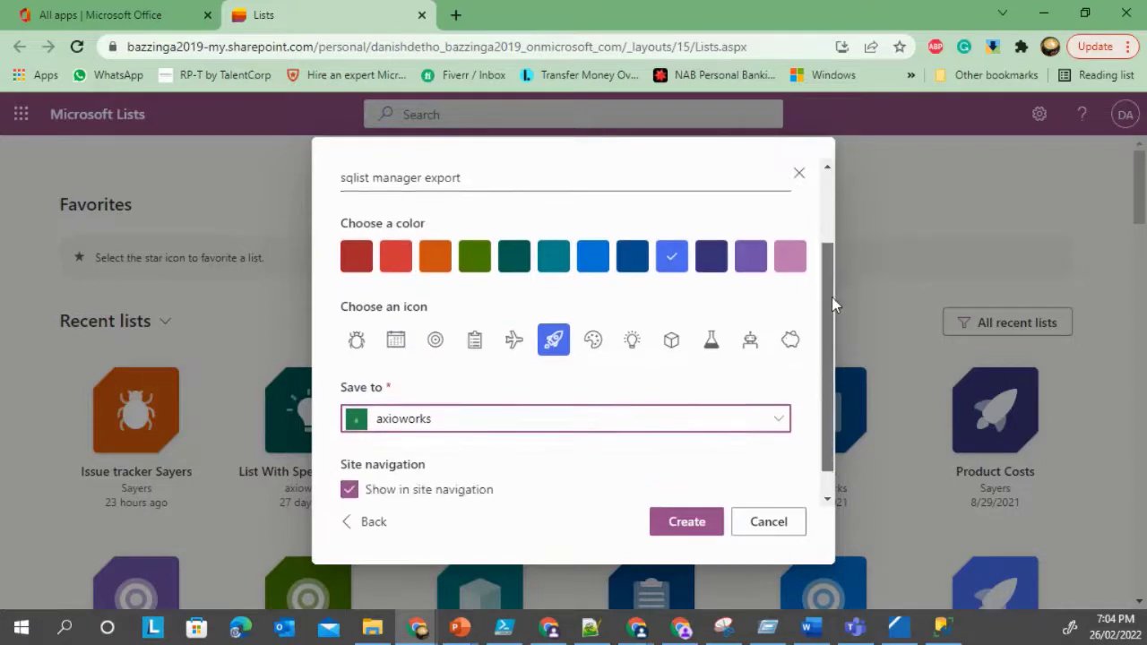
{"action": "left_click", "coordinate": [681, 518]}
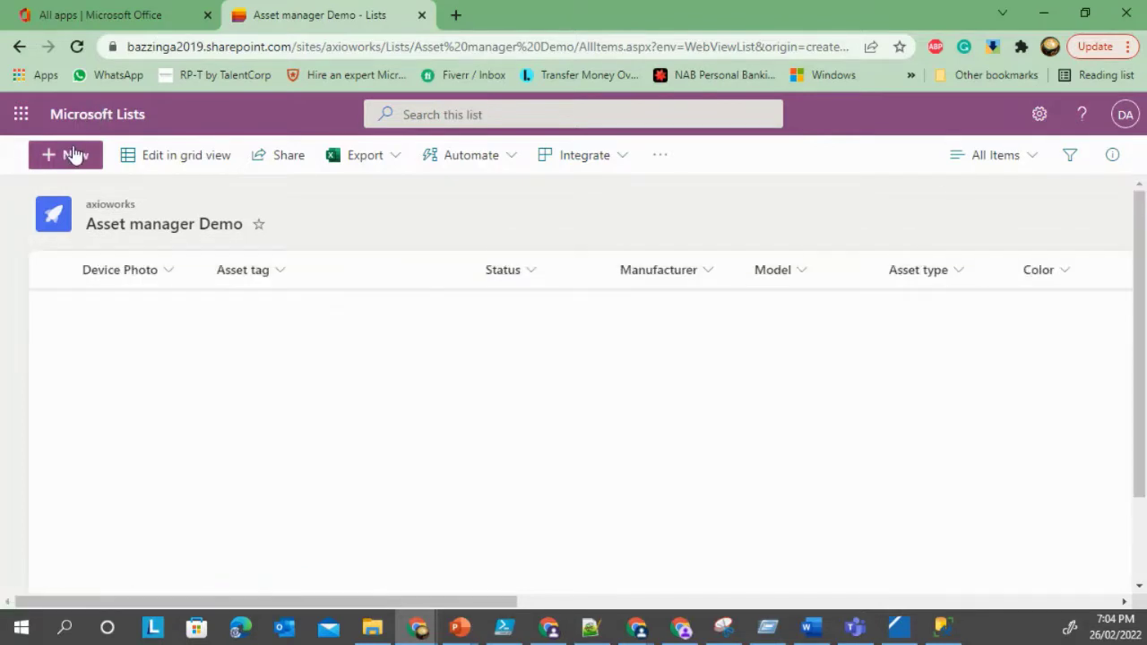
Step: Start a new item in the Asset manager Demo list and attach logo.png as its device photo
{"action": "left_click", "coordinate": [75, 155]}
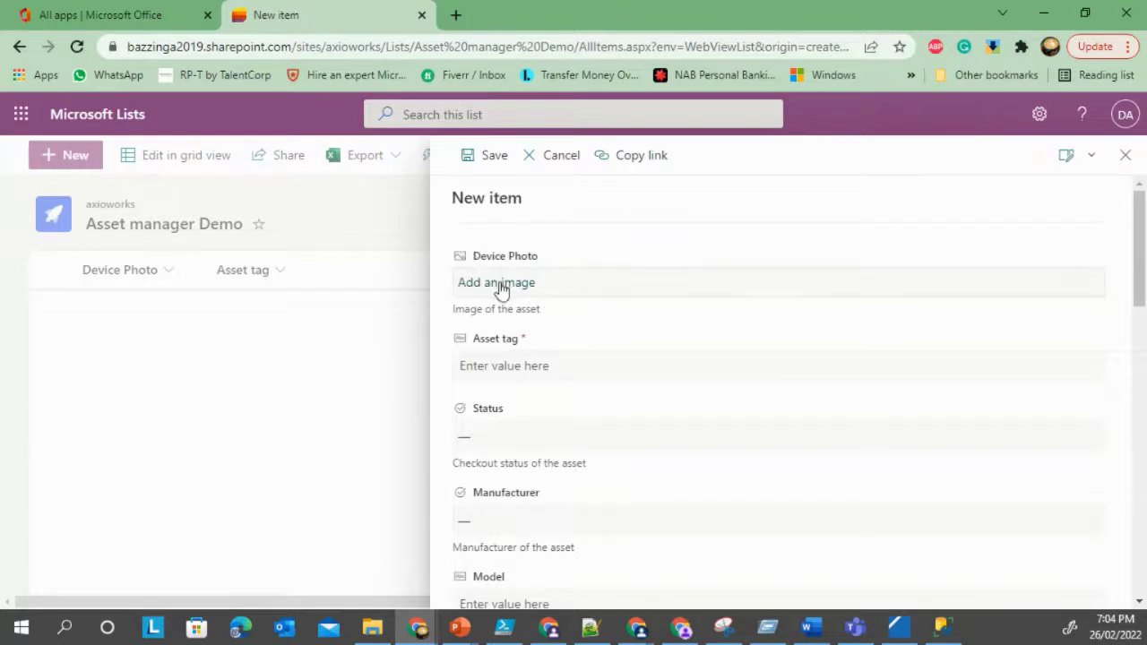
{"action": "left_click", "coordinate": [530, 286]}
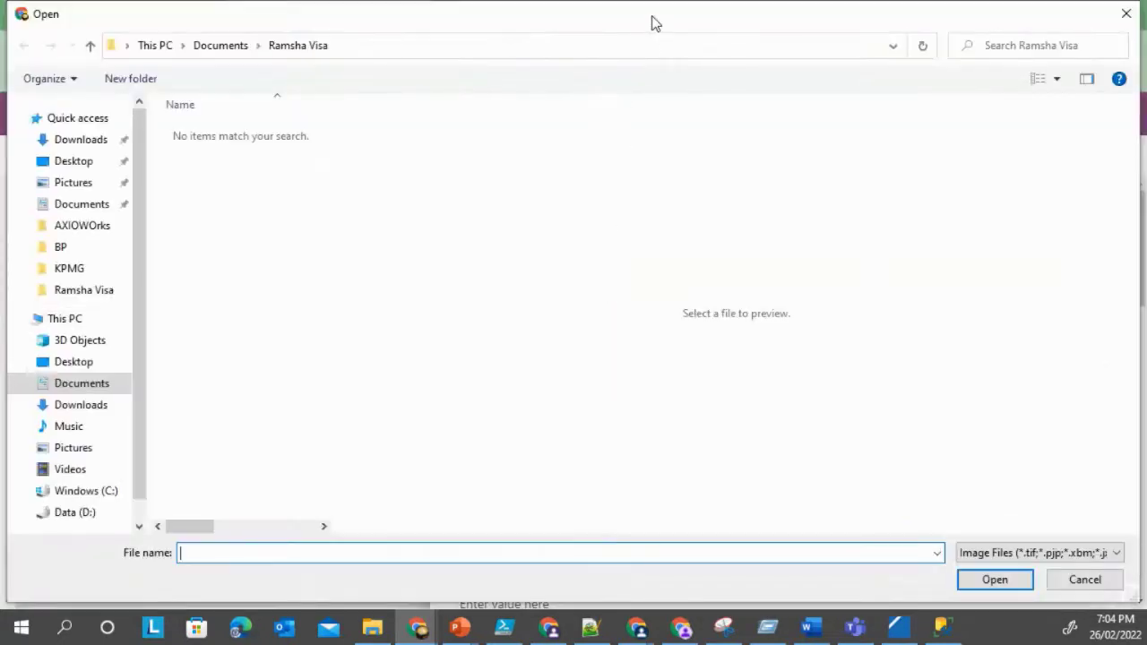
{"action": "double_click", "coordinate": [650, 21]}
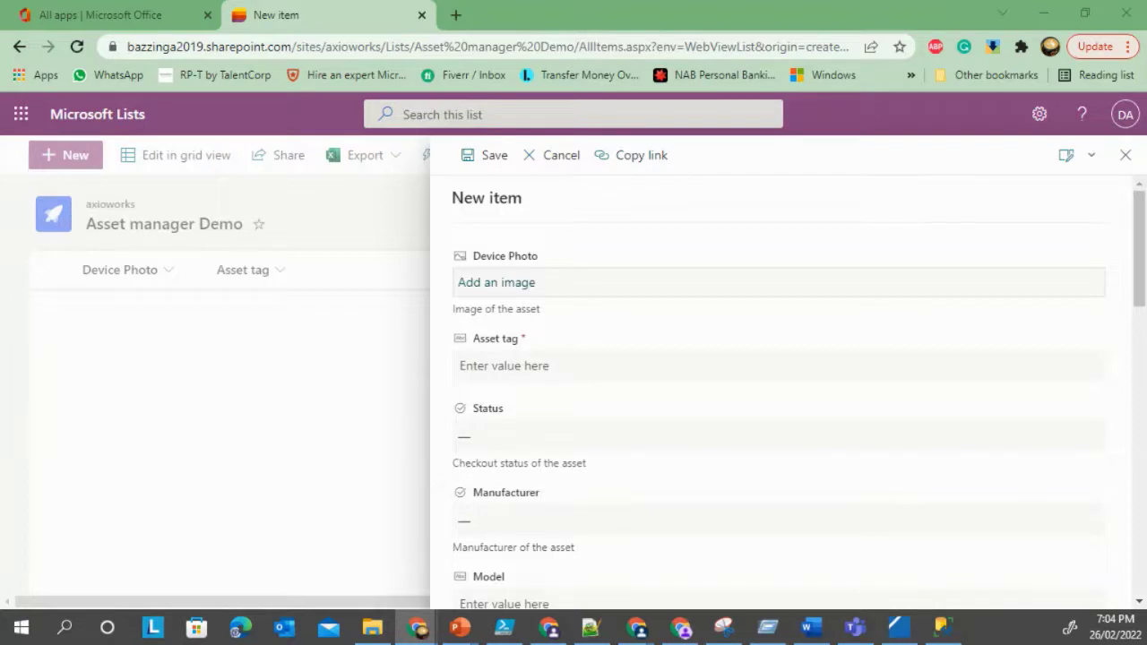
Step: Give the new item the asset tag "demo" and the status Reserved, and save it
{"action": "left_click", "coordinate": [577, 377]}
{"action": "type", "text": "demo"}
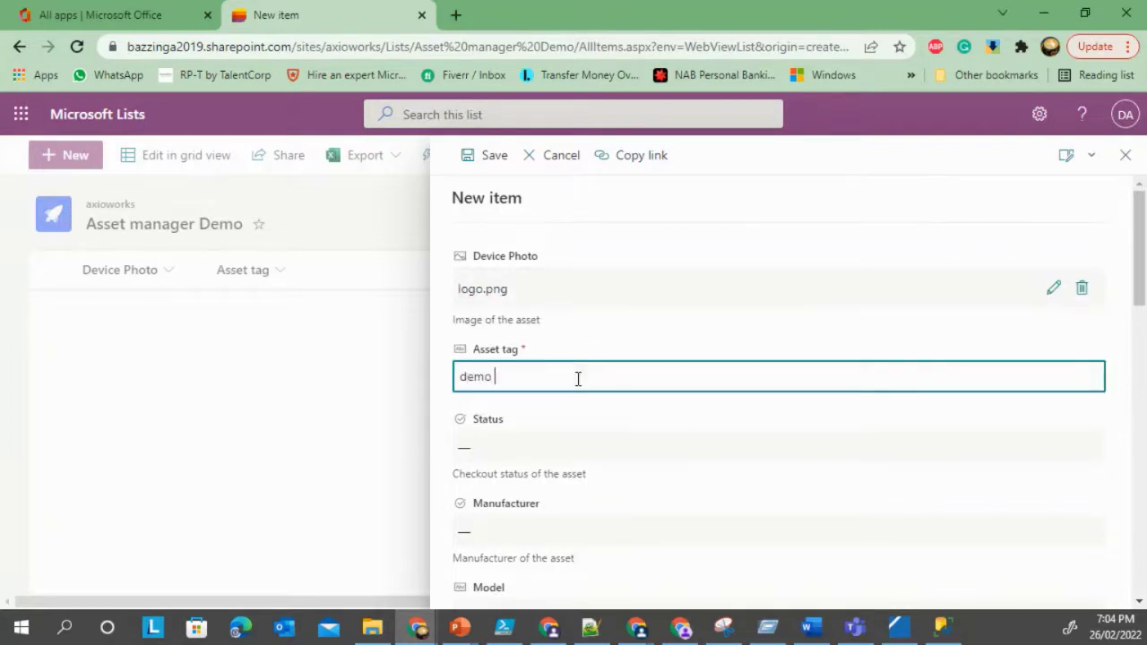
{"action": "left_click", "coordinate": [616, 458]}
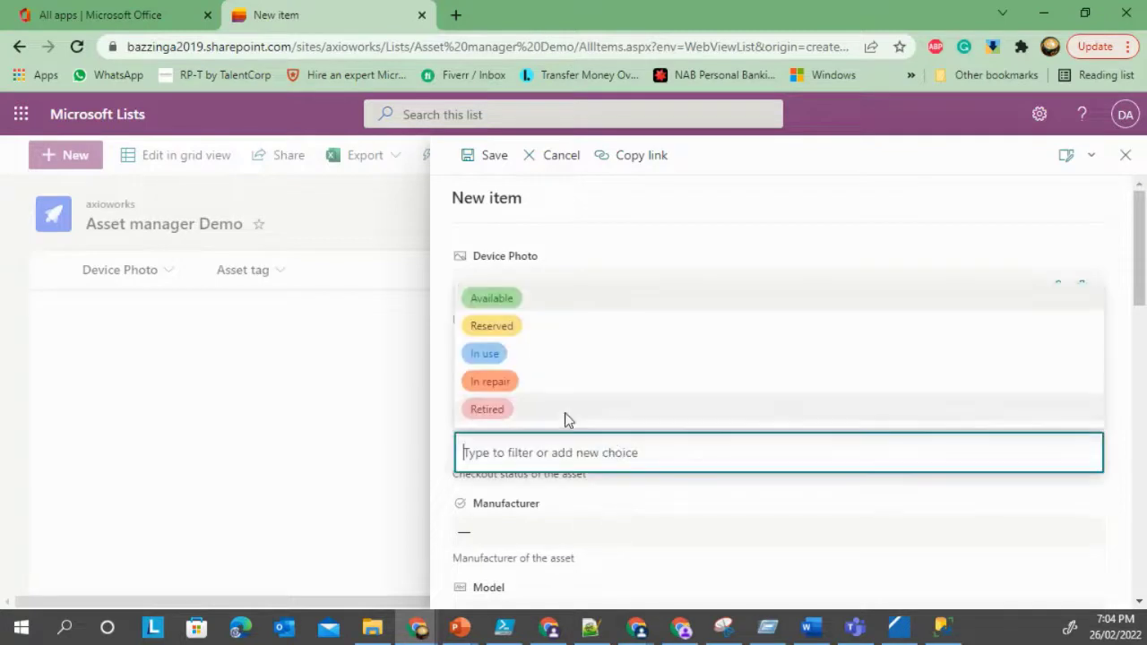
{"action": "left_click", "coordinate": [543, 331]}
{"action": "scroll", "coordinate": [627, 463], "scroll_direction": "down", "scroll_amount": 3}
{"action": "scroll", "coordinate": [627, 464], "scroll_direction": "up", "scroll_amount": 3}
{"action": "left_click", "coordinate": [494, 159]}
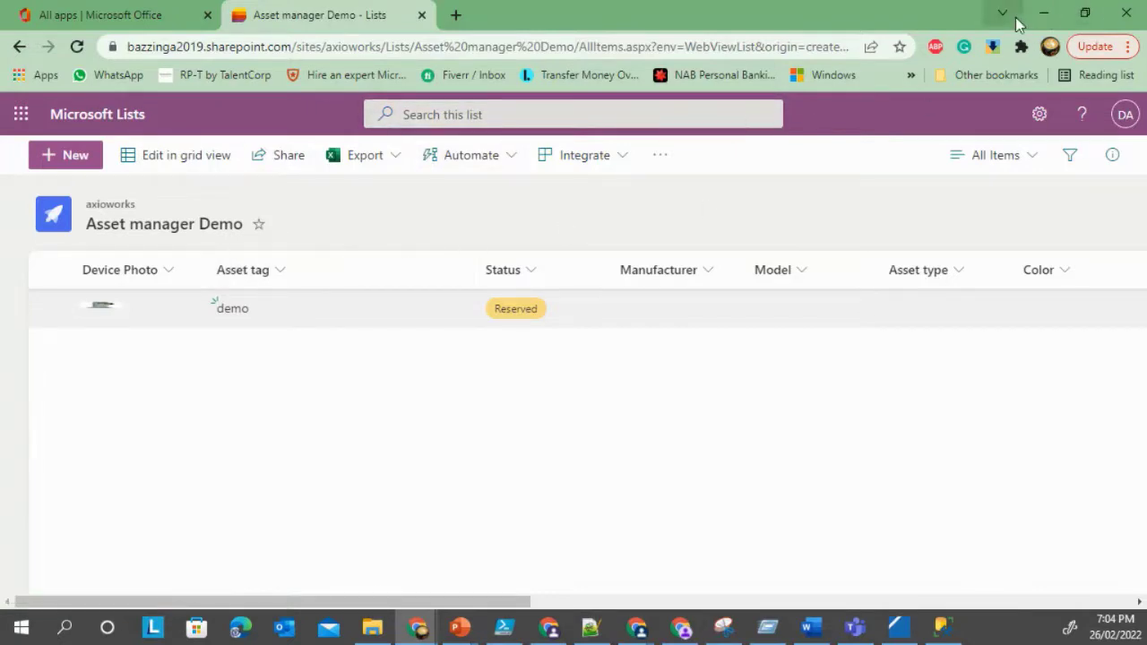
Step: Switch to SQList Manager and start a new replication using the SharePointOnlineAxioWorks connection
{"action": "left_click", "coordinate": [899, 625]}
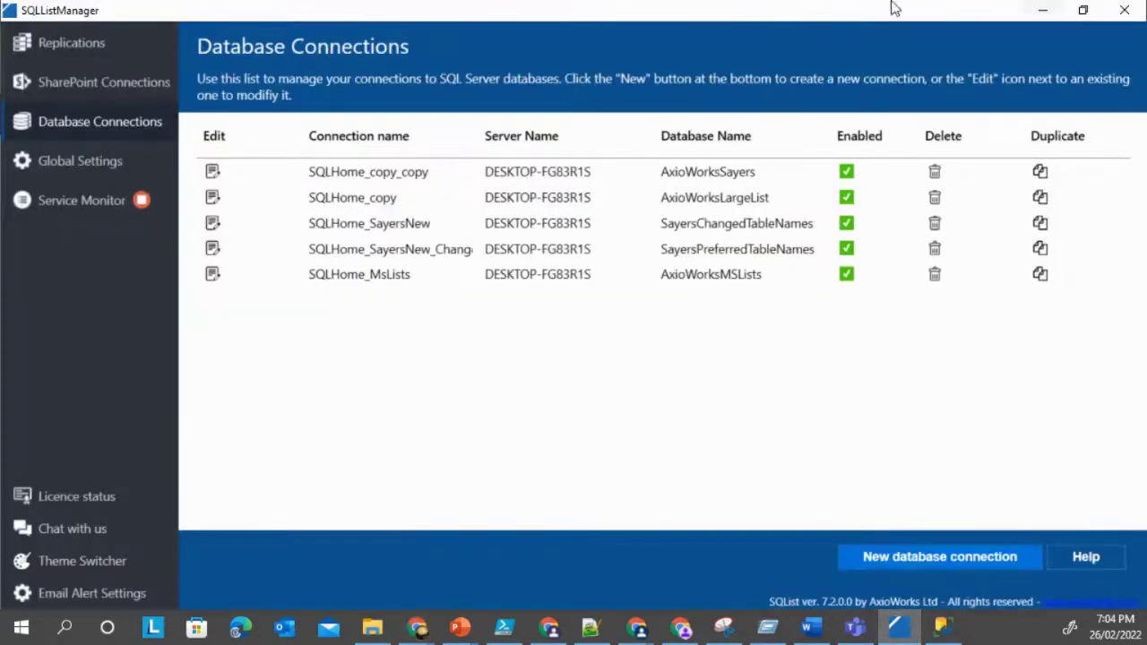
{"action": "left_click", "coordinate": [59, 48]}
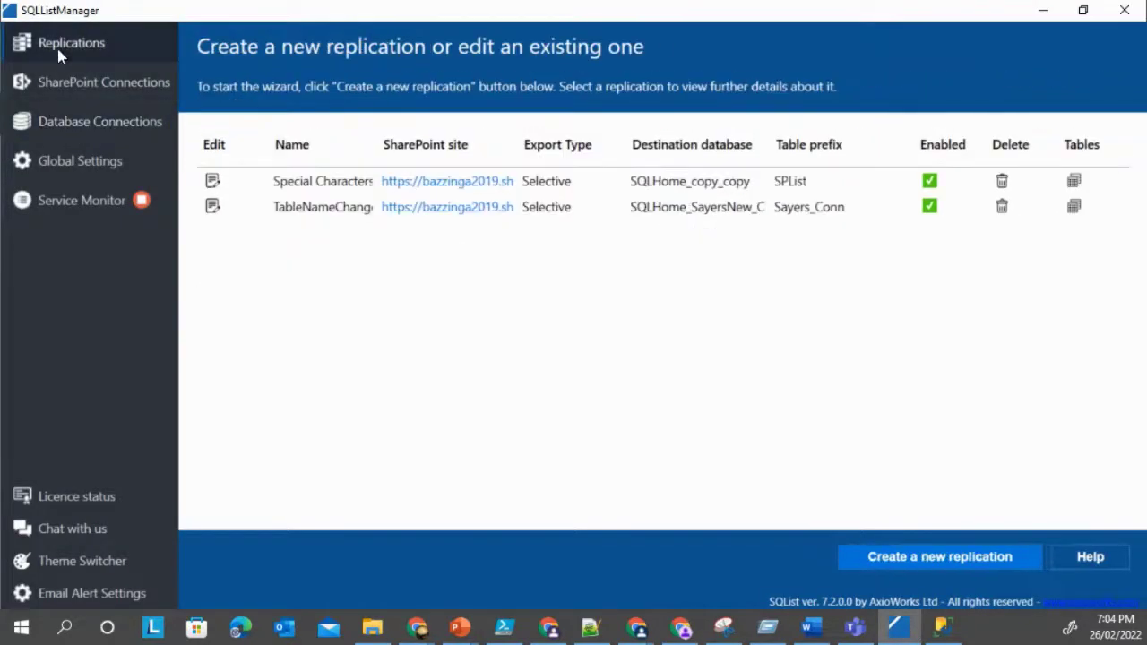
{"action": "left_click", "coordinate": [908, 555]}
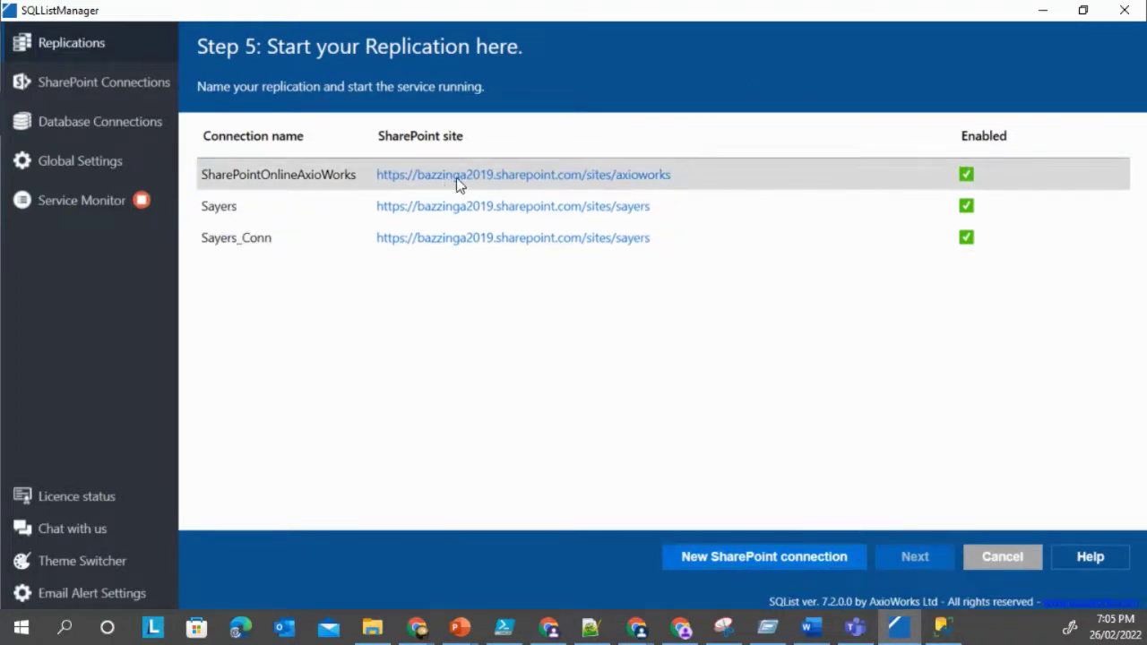
{"action": "left_click", "coordinate": [707, 182]}
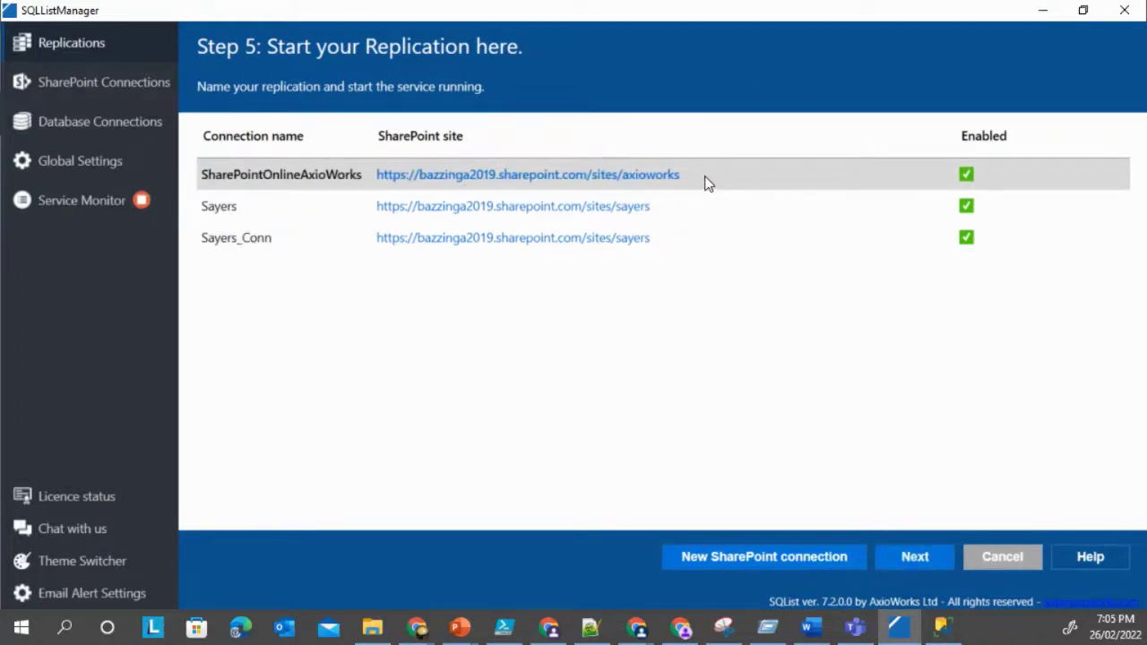
{"action": "left_click", "coordinate": [926, 561]}
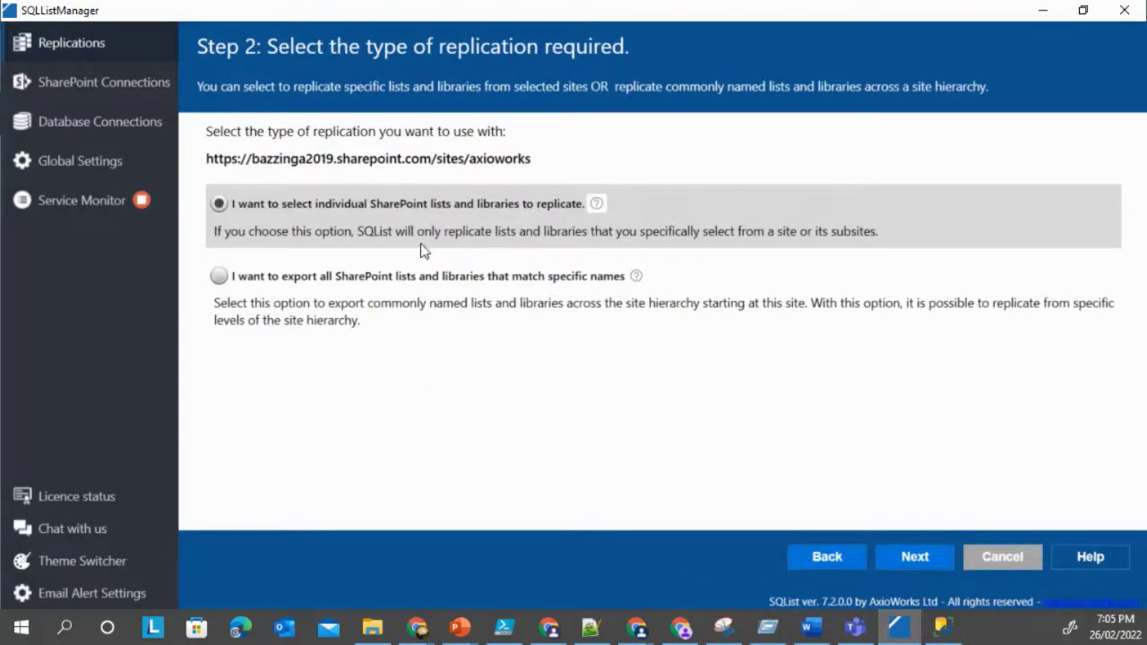
Step: Accept replication of individually selected lists and select Asset manager Demo from the axioworks site's lists
{"action": "left_click", "coordinate": [912, 560]}
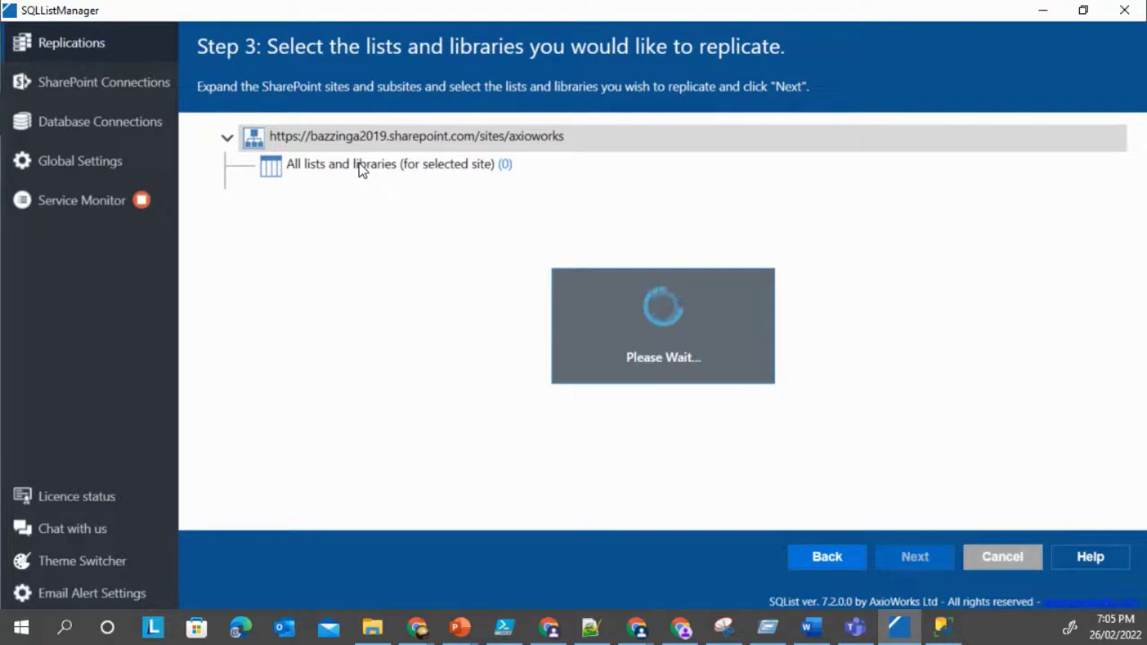
{"action": "left_click", "coordinate": [265, 167]}
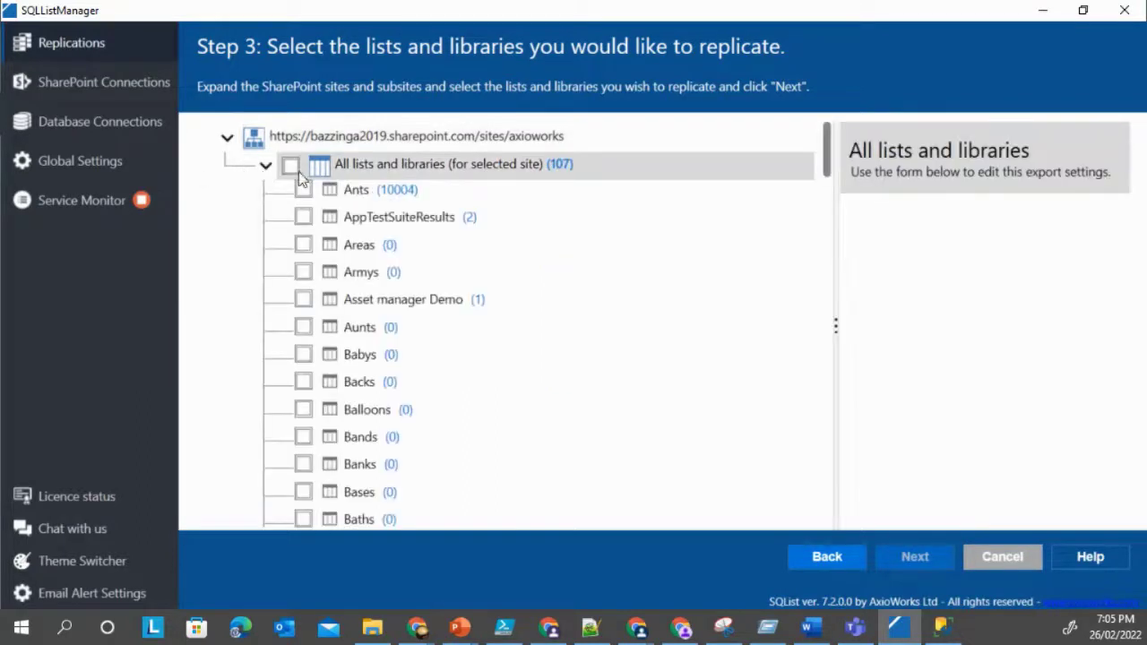
{"action": "left_click", "coordinate": [303, 299]}
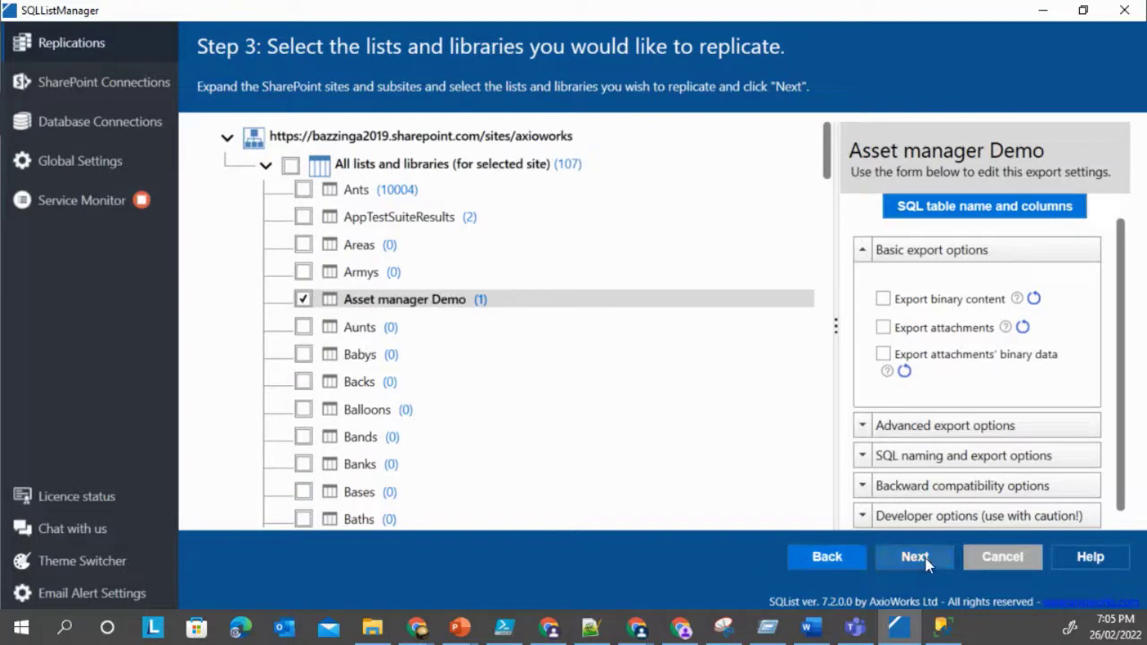
Step: Choose SQLHome_MsLists as the replication's database connection and continue to the replication details
{"action": "left_click", "coordinate": [915, 557]}
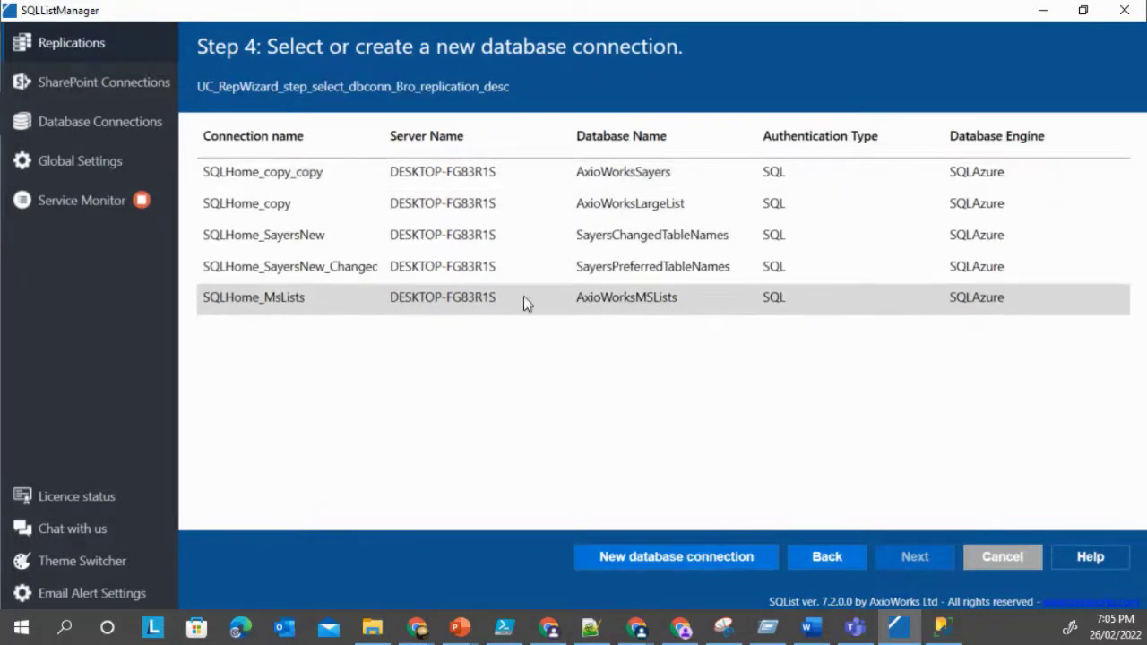
{"action": "left_click", "coordinate": [311, 297]}
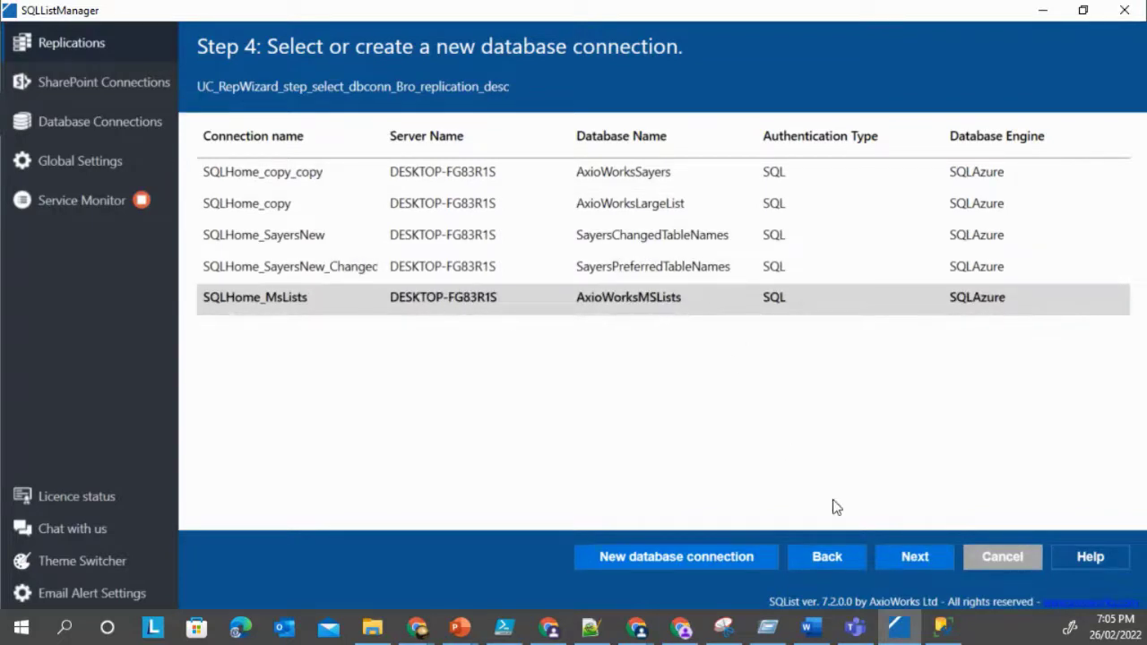
{"action": "left_click", "coordinate": [915, 556]}
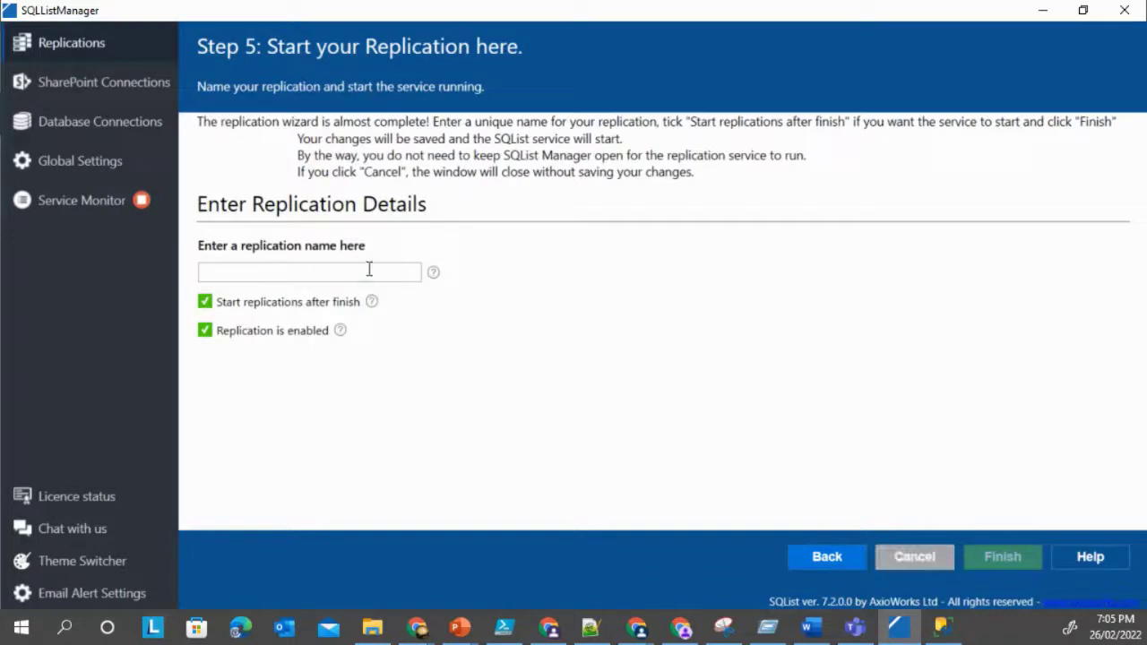
Step: Name the replication "ms lists replication", finish the wizard with the replication set to start, and acknowledge the confirmations
{"action": "type", "text": "ms lists r"}
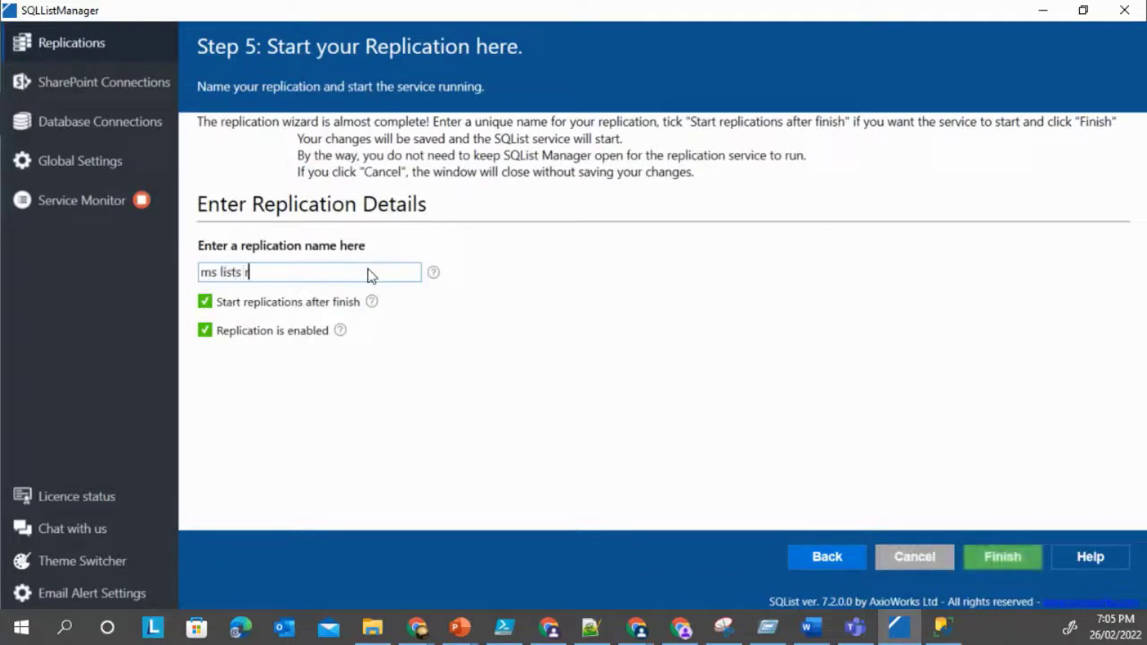
{"action": "type", "text": "eplication"}
{"action": "left_click", "coordinate": [977, 560]}
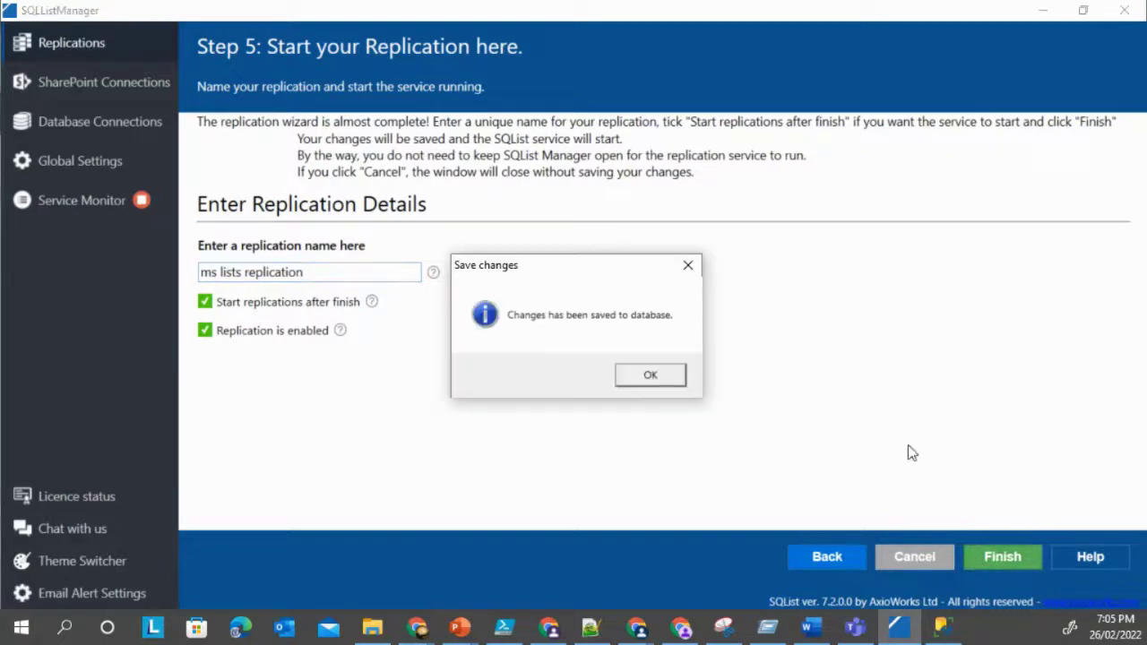
{"action": "left_click", "coordinate": [663, 383]}
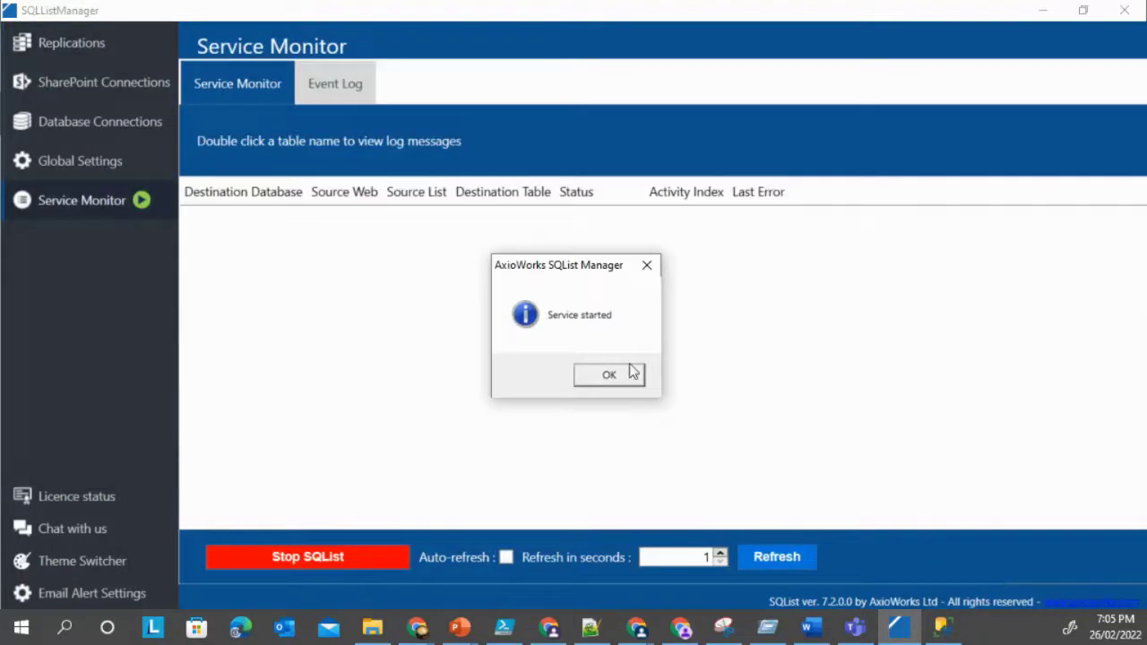
{"action": "left_click", "coordinate": [599, 374]}
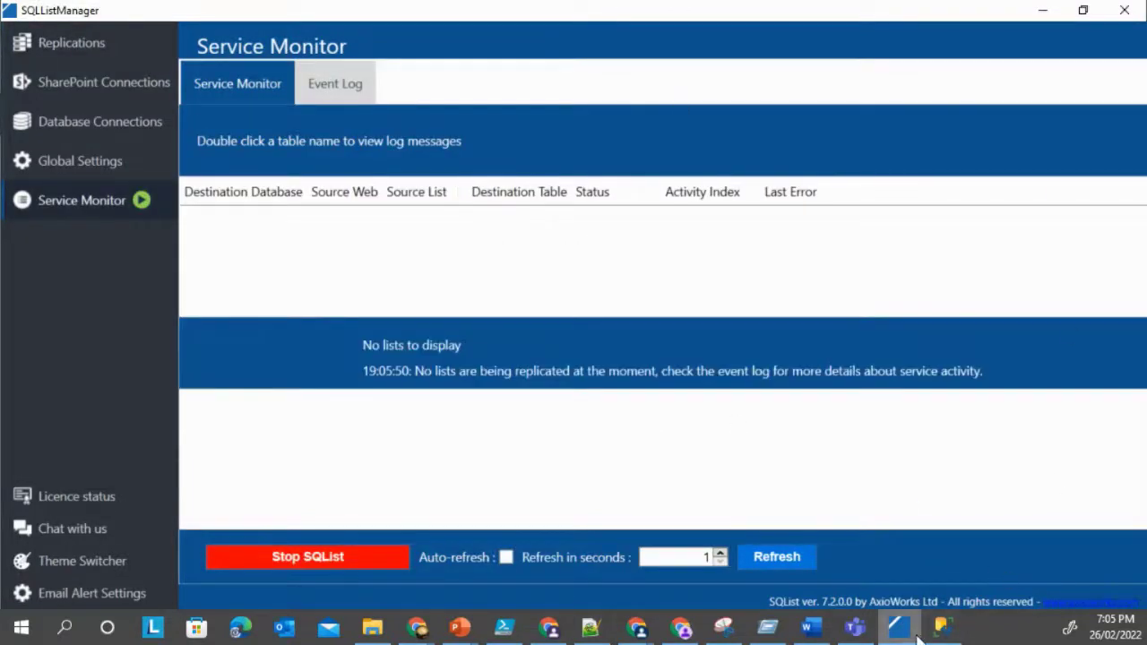
Step: Switch to SQL Server Management Studio, refresh the AxioWorksMSLists database and list its tables
{"action": "left_click", "coordinate": [927, 631]}
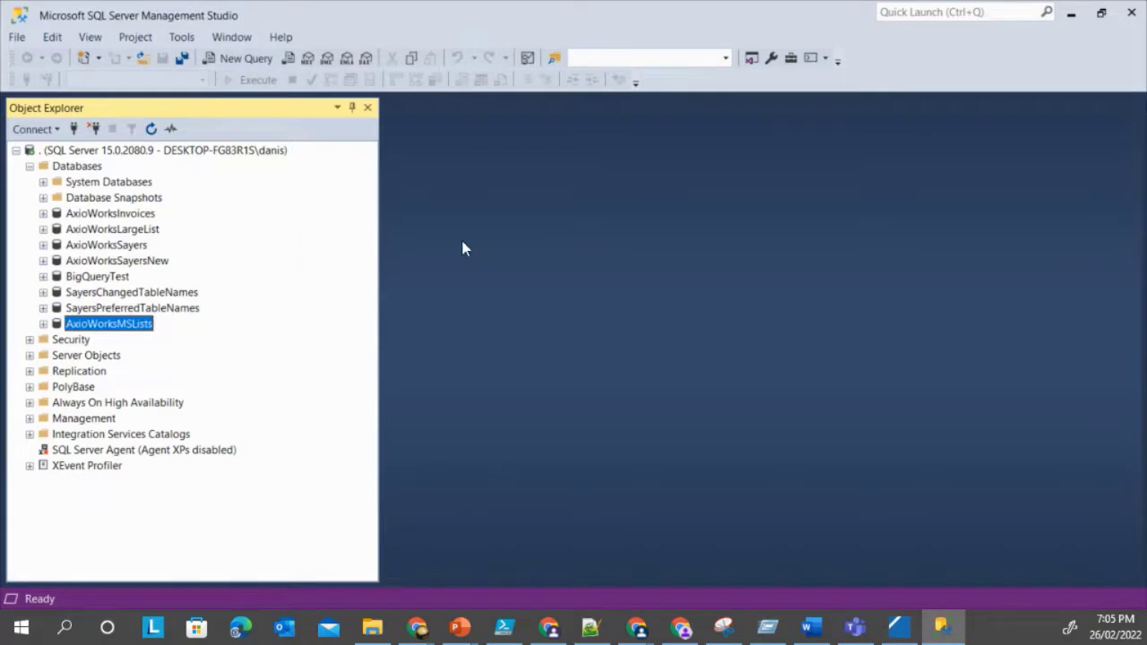
{"action": "left_click", "coordinate": [43, 323]}
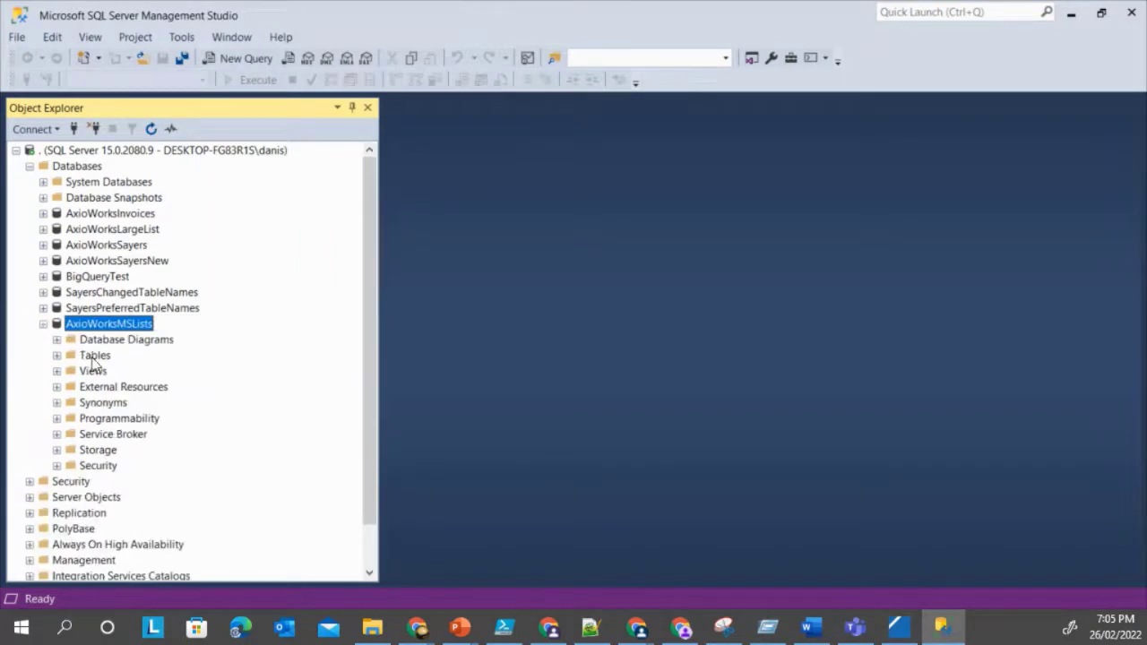
{"action": "left_click", "coordinate": [56, 355]}
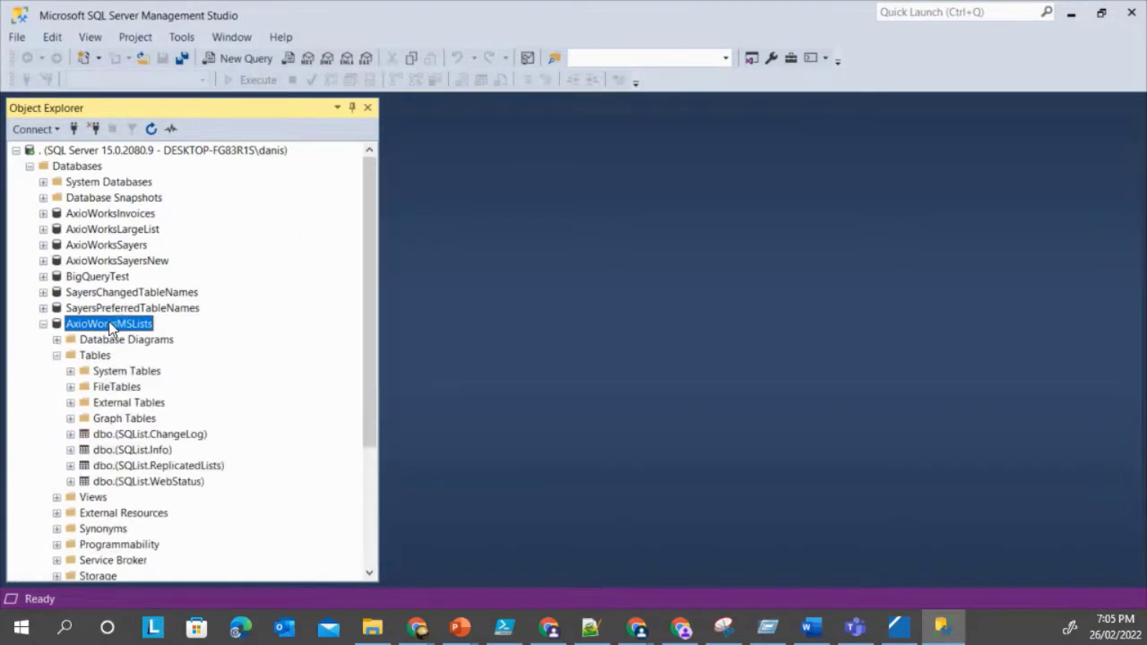
{"action": "right_click", "coordinate": [109, 324]}
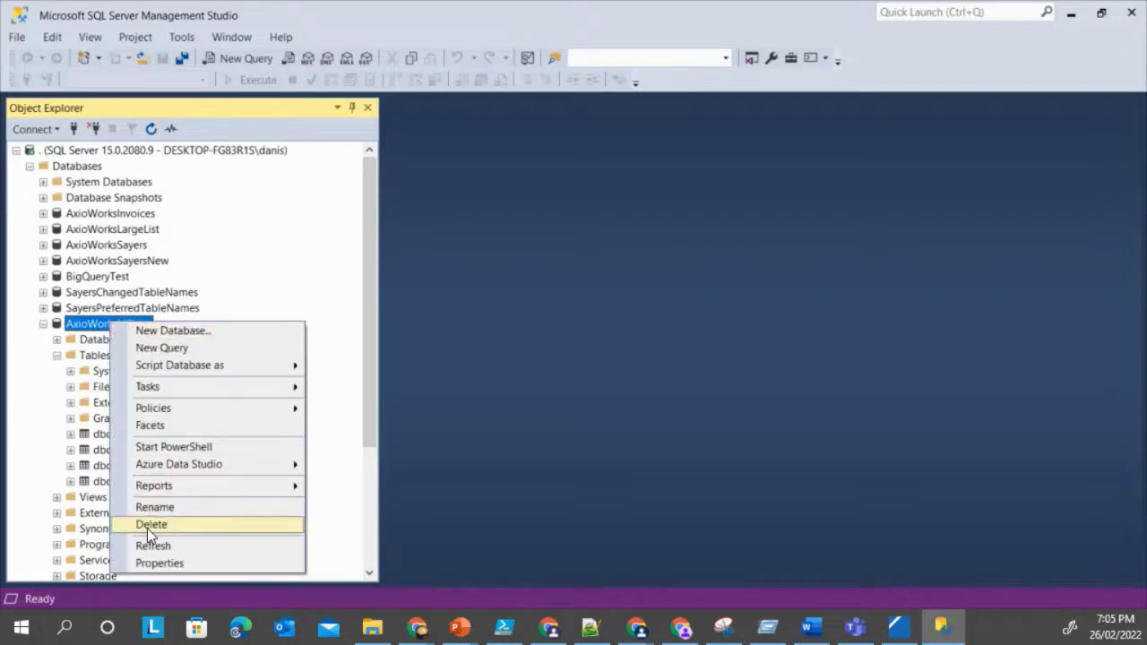
{"action": "left_click", "coordinate": [152, 544]}
{"action": "left_click", "coordinate": [56, 355]}
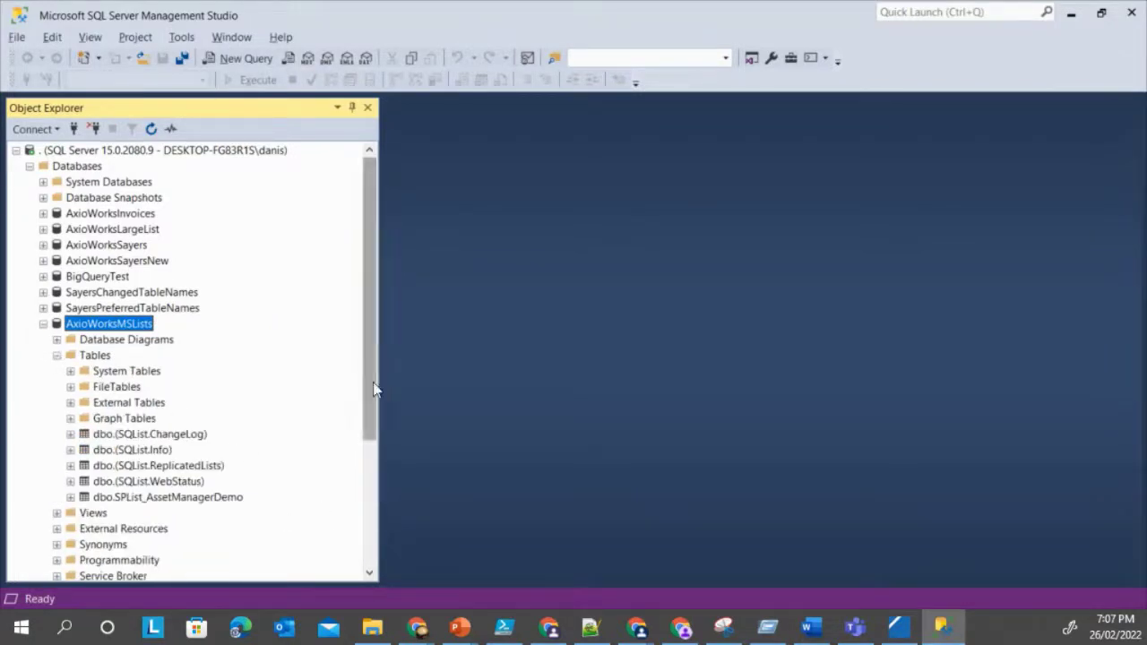
Step: Query the top 1000 rows of dbo.SPList_AssetManagerDemo and check the Title value in the results
{"action": "left_click_drag", "start_coordinate": [373, 382], "coordinate": [364, 412]}
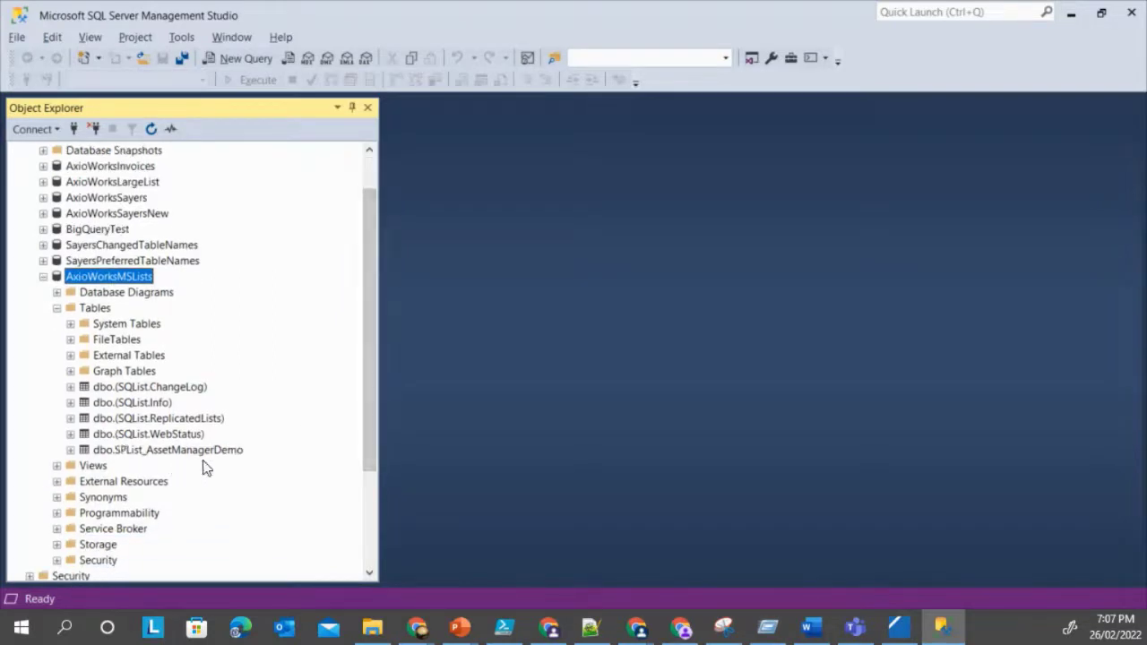
{"action": "left_click", "coordinate": [71, 449]}
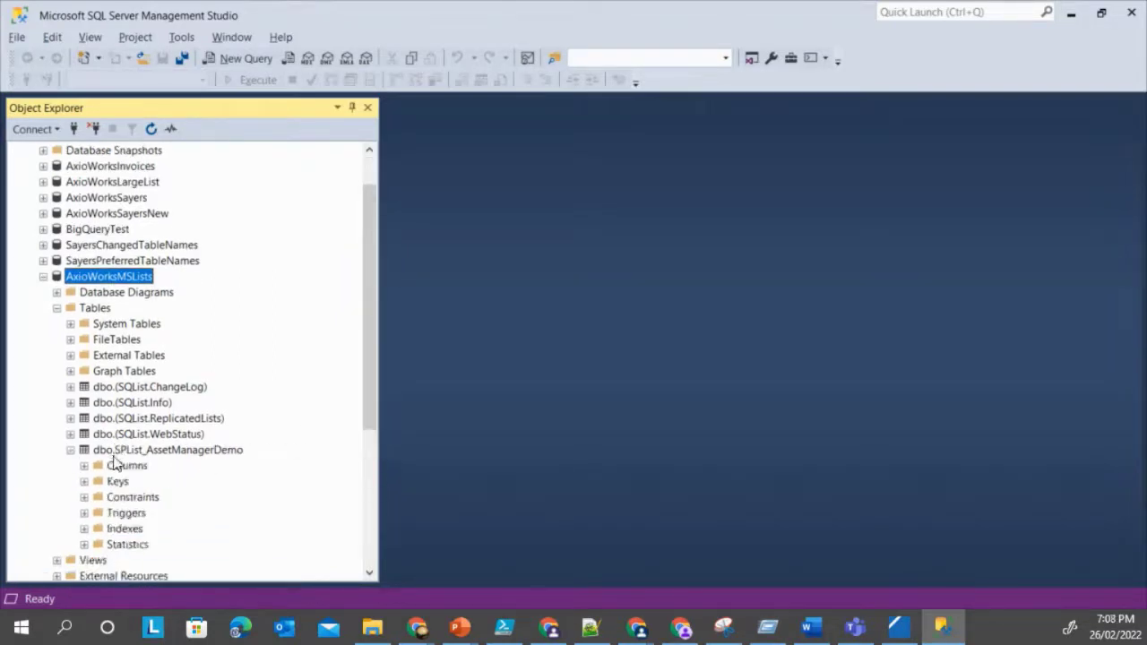
{"action": "right_click", "coordinate": [122, 451]}
{"action": "left_click", "coordinate": [224, 284]}
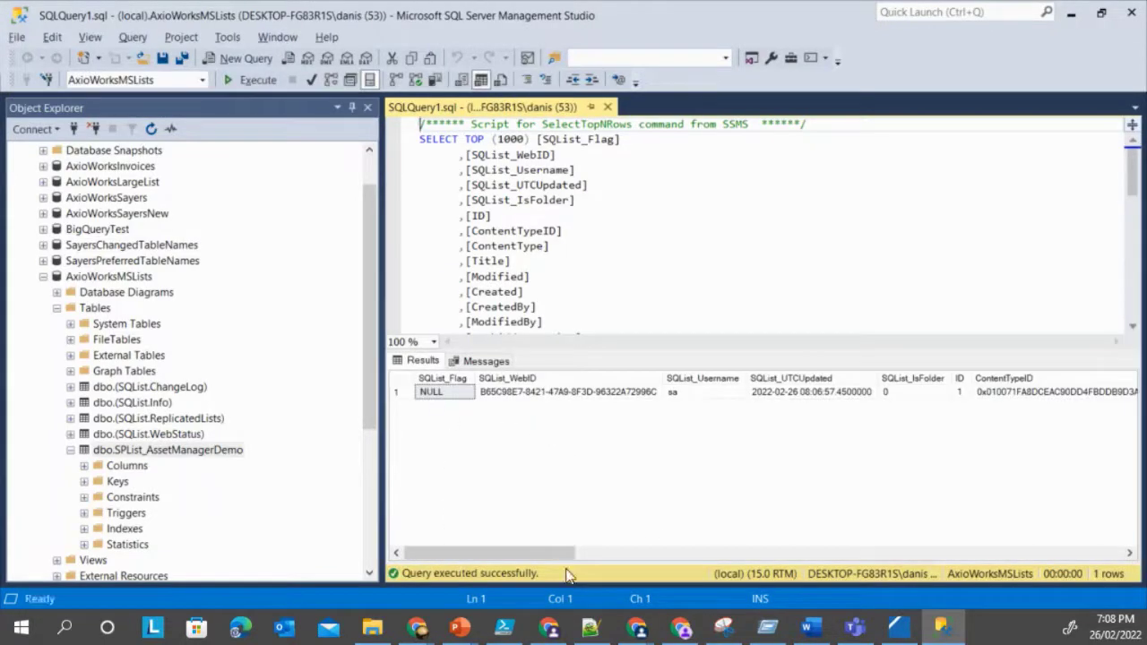
{"action": "left_click_drag", "start_coordinate": [538, 552], "coordinate": [651, 582]}
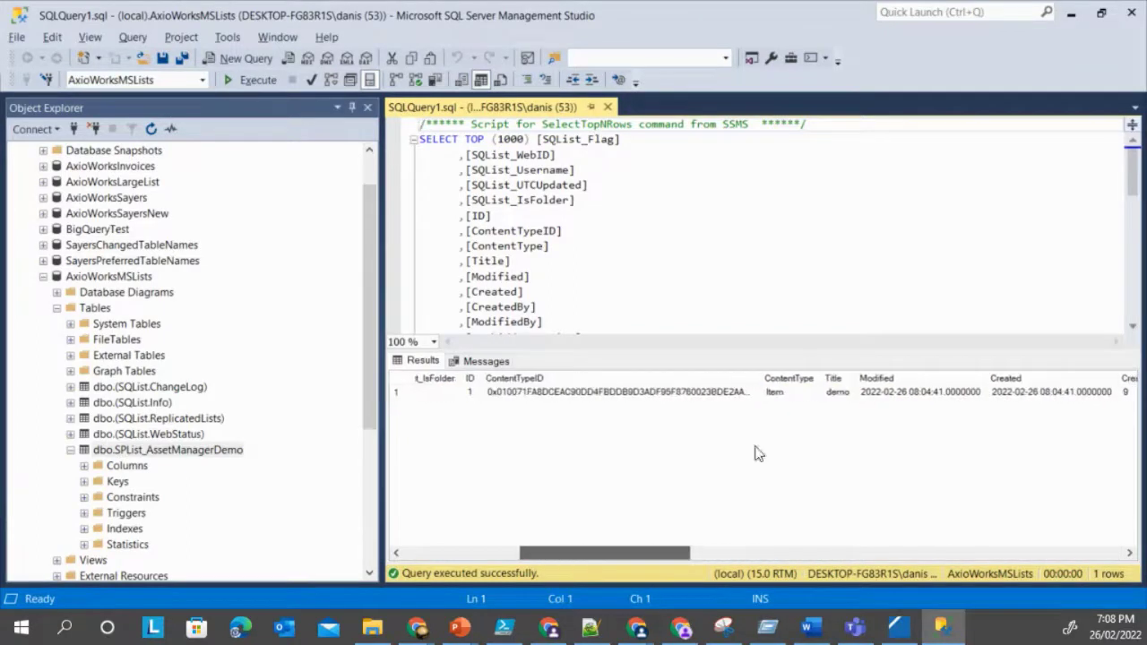
{"action": "left_click", "coordinate": [834, 395]}
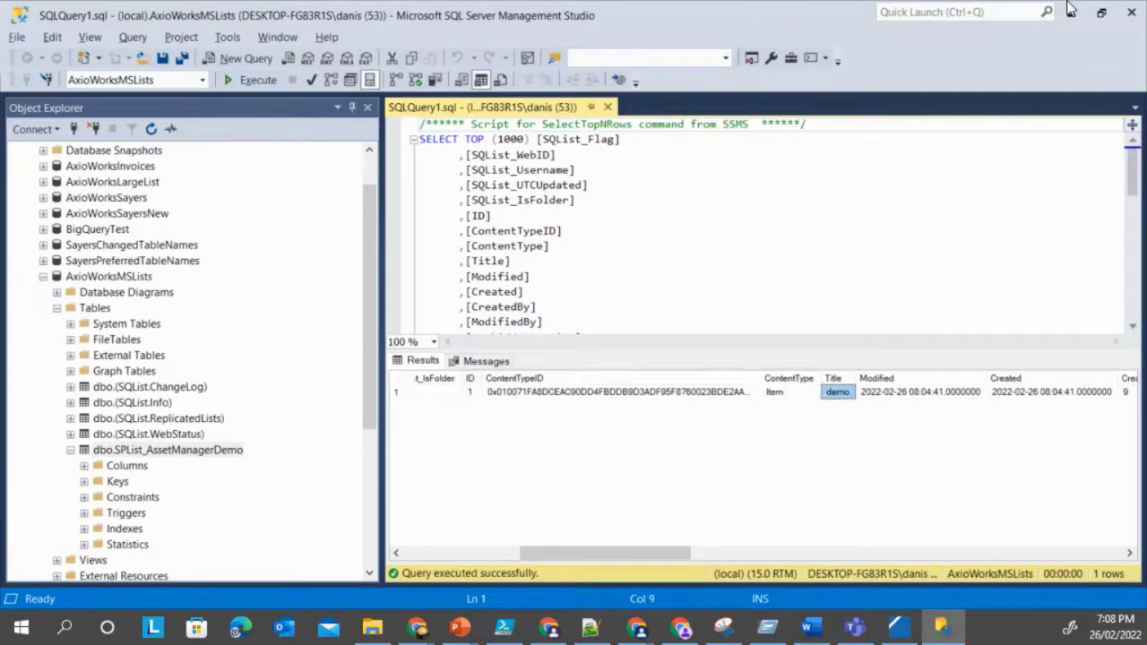